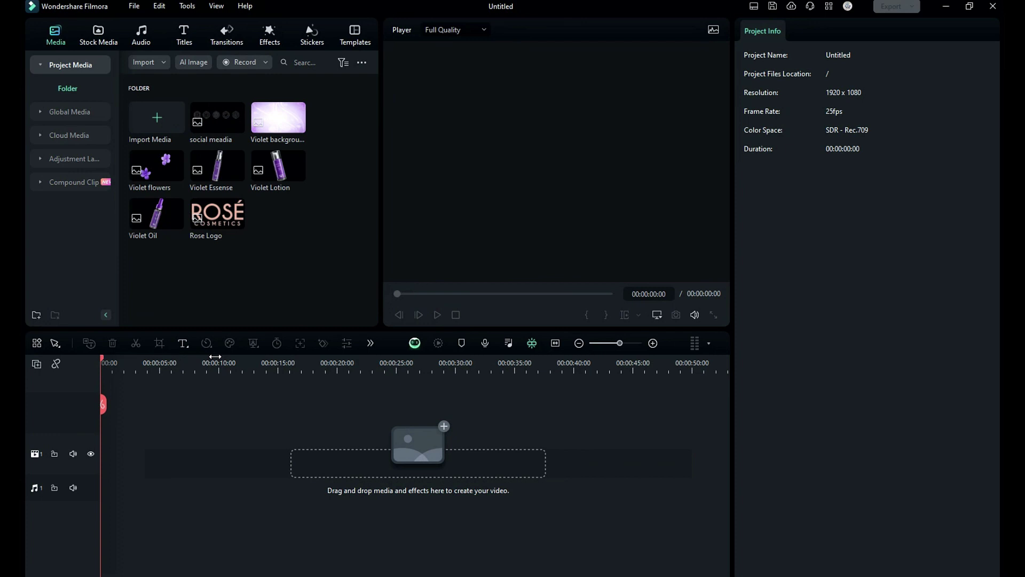
Step: Add the first Cosmetic Product Background sticker from the favorites to the start of the first video track
{"action": "left_click_drag", "start_coordinate": [216, 357], "coordinate": [235, 386]}
{"action": "left_click", "coordinate": [312, 34]}
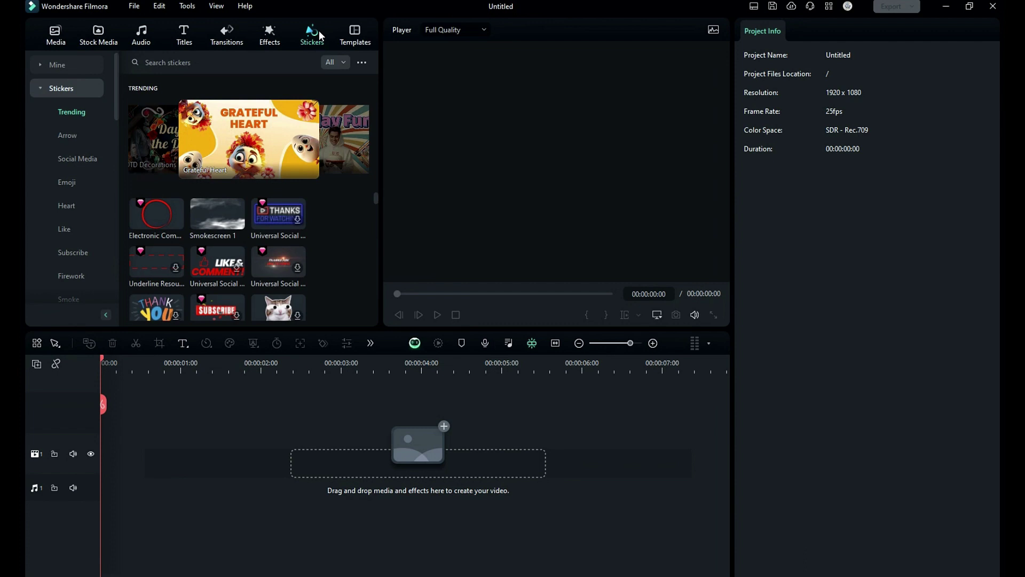
{"action": "left_click", "coordinate": [72, 69]}
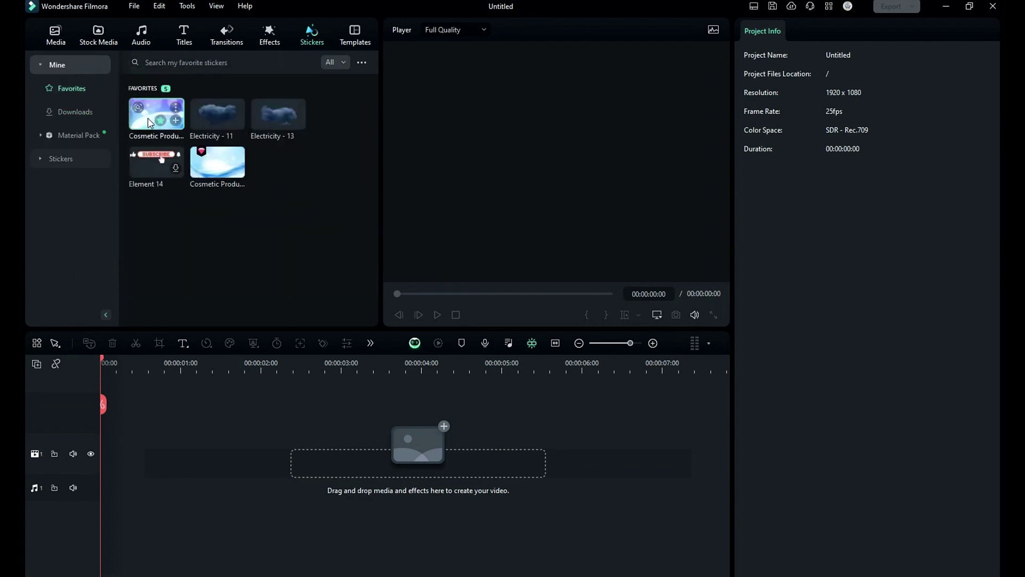
{"action": "left_click_drag", "start_coordinate": [156, 113], "coordinate": [221, 465]}
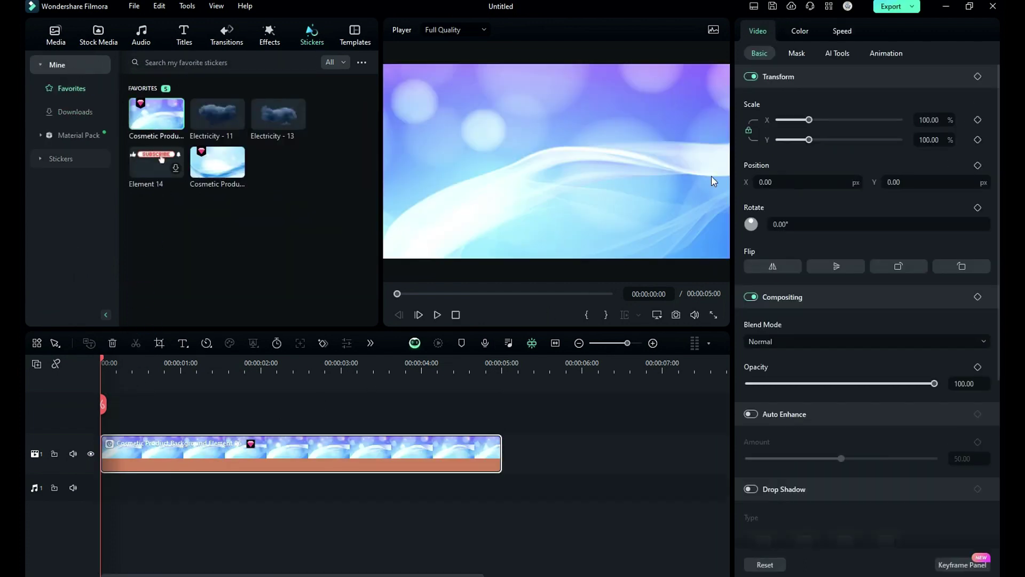
Step: Tint the sticker clip purple with color curves, raising the red and blue curves and lowering the green curve
{"action": "left_click", "coordinate": [799, 30]}
{"action": "left_click", "coordinate": [835, 53]}
{"action": "left_click_drag", "start_coordinate": [868, 237], "coordinate": [842, 230]}
{"action": "left_click", "coordinate": [772, 104]}
{"action": "left_click", "coordinate": [791, 104]}
{"action": "left_click", "coordinate": [809, 104]}
Step: Add the Violet background image on a track above the sticker and blend it with Overlay at 85% opacity
{"action": "left_click", "coordinate": [67, 37]}
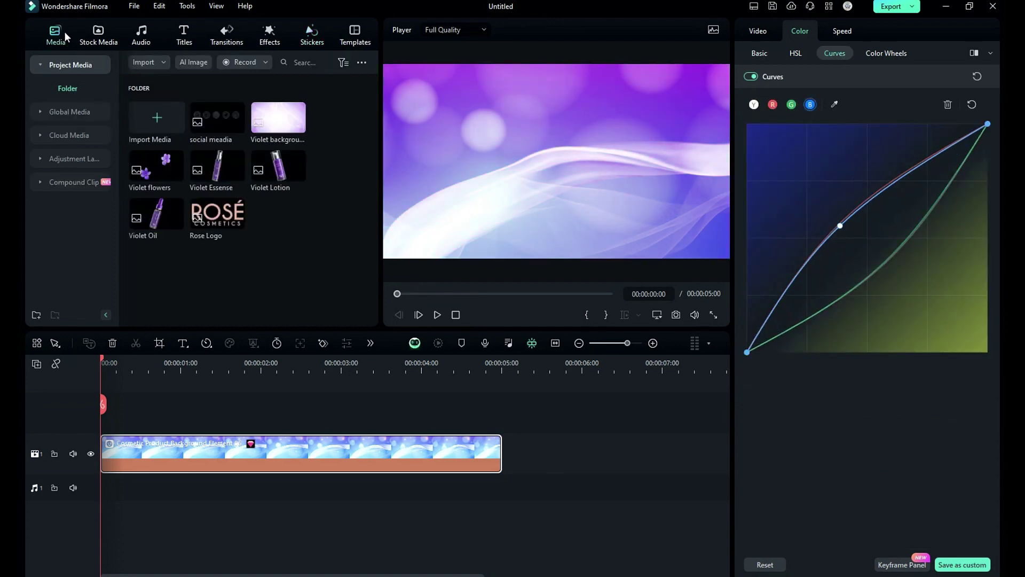
{"action": "left_click_drag", "start_coordinate": [277, 117], "coordinate": [100, 409]}
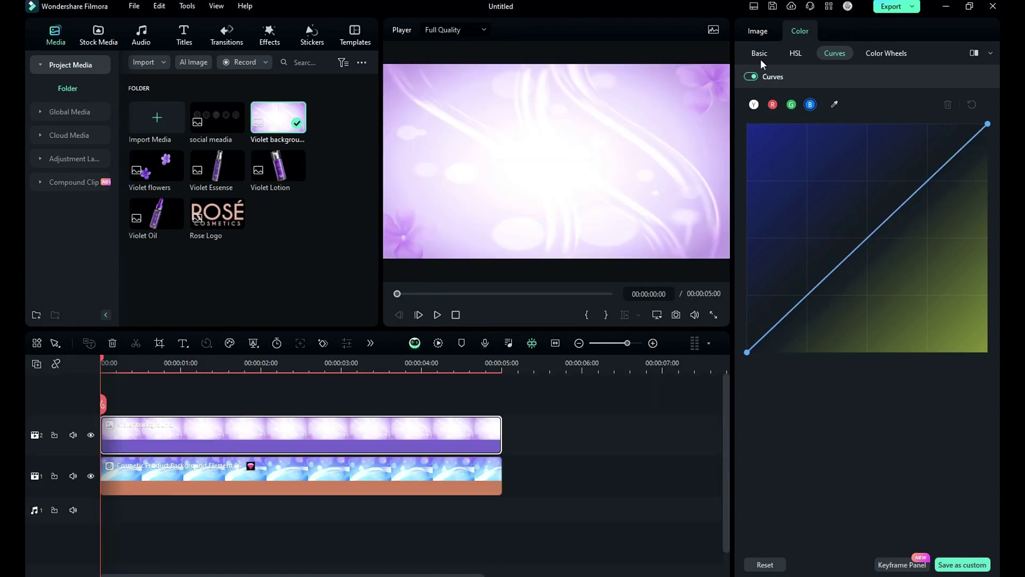
{"action": "left_click", "coordinate": [760, 56]}
{"action": "left_click", "coordinate": [767, 32]}
{"action": "left_click", "coordinate": [874, 341]}
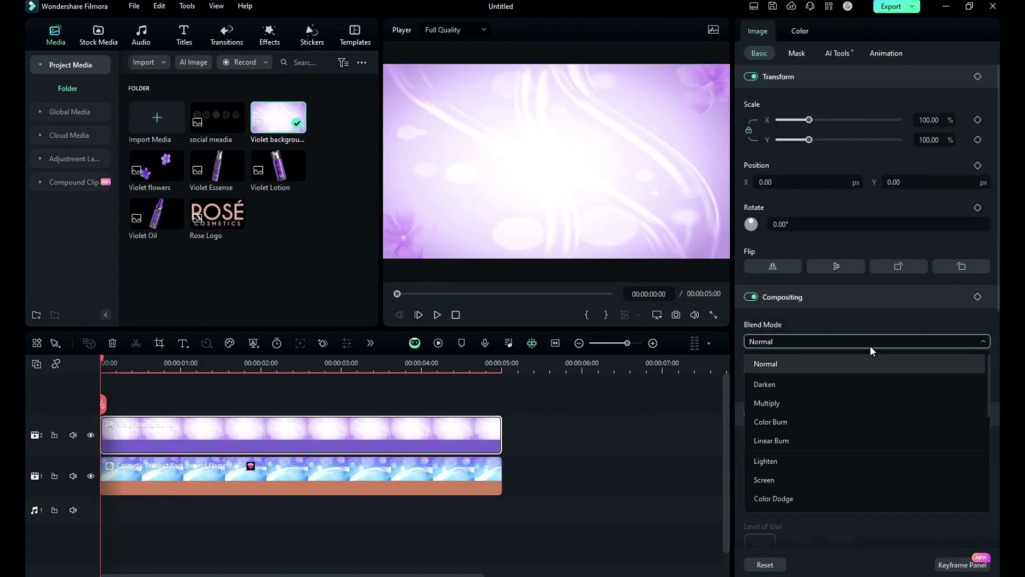
{"action": "left_click", "coordinate": [797, 448]}
{"action": "left_click", "coordinate": [980, 384]}
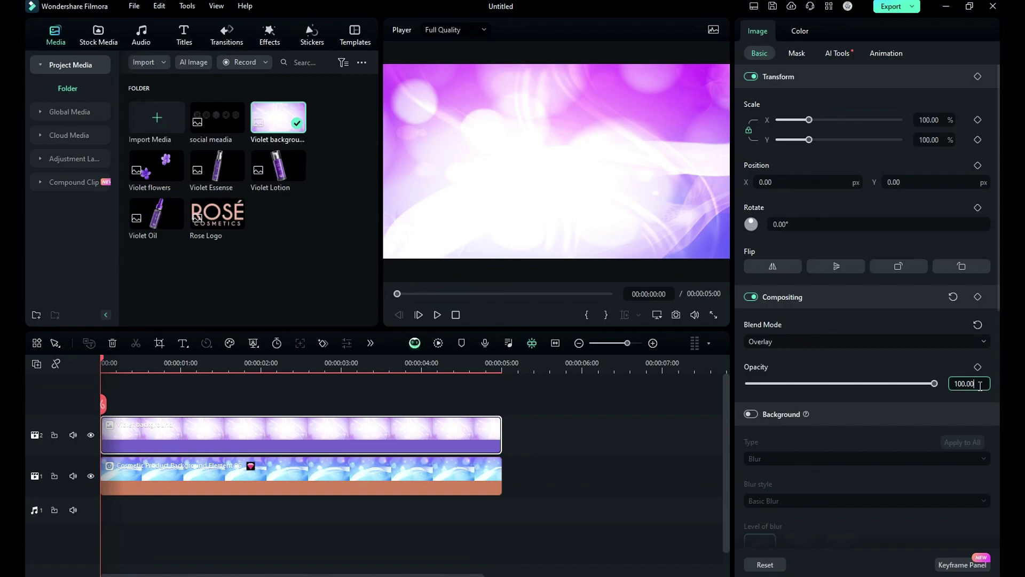
{"action": "type", "text": "56"}
{"action": "key", "text": "Return"}
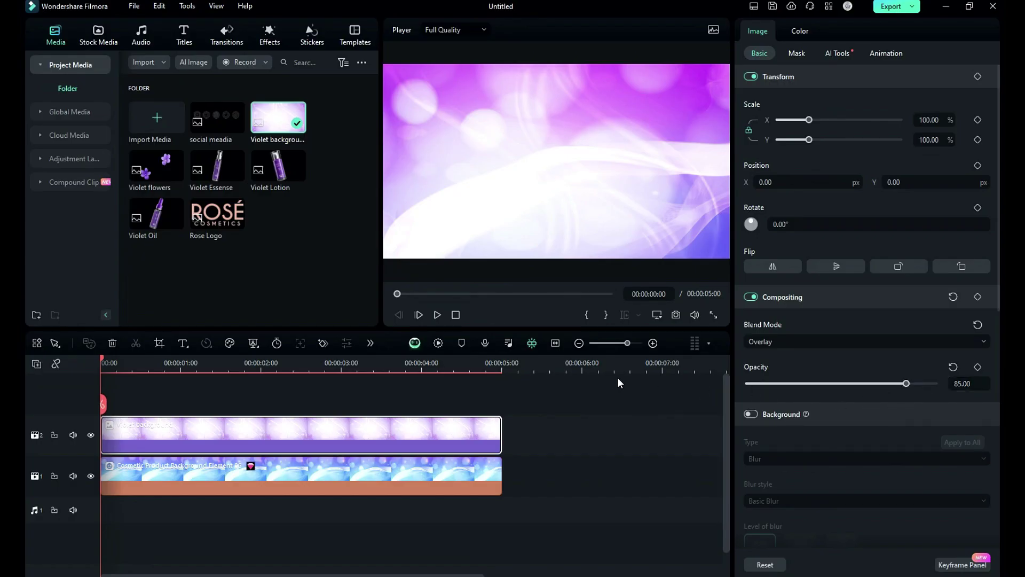
Step: Add the Violet flowers image on a new top track, scale it to 500% and set a Transform keyframe at the clip's start
{"action": "left_click_drag", "start_coordinate": [156, 167], "coordinate": [99, 389]}
{"action": "left_click", "coordinate": [944, 139]}
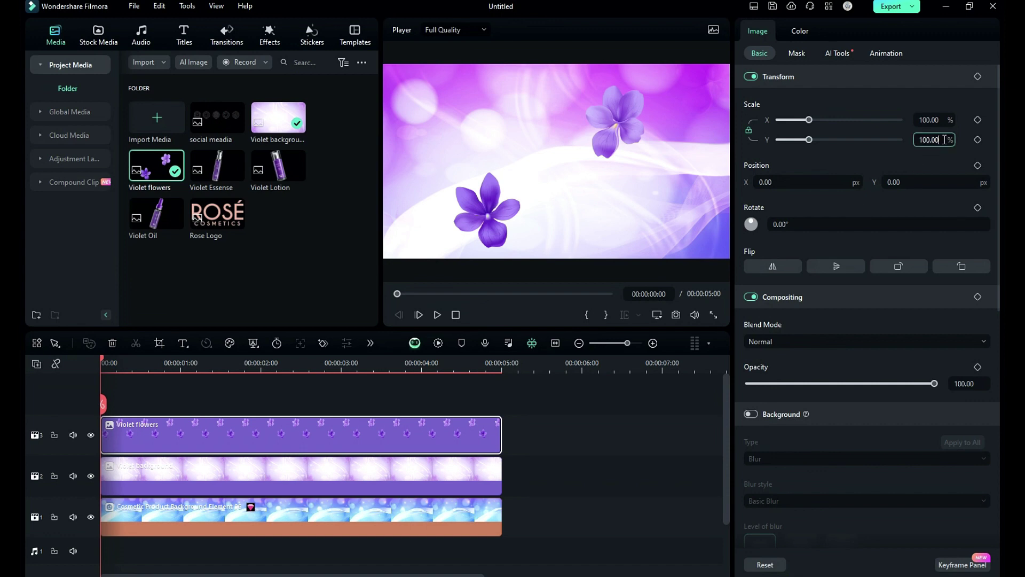
{"action": "type", "text": "500"}
{"action": "key", "text": "Return"}
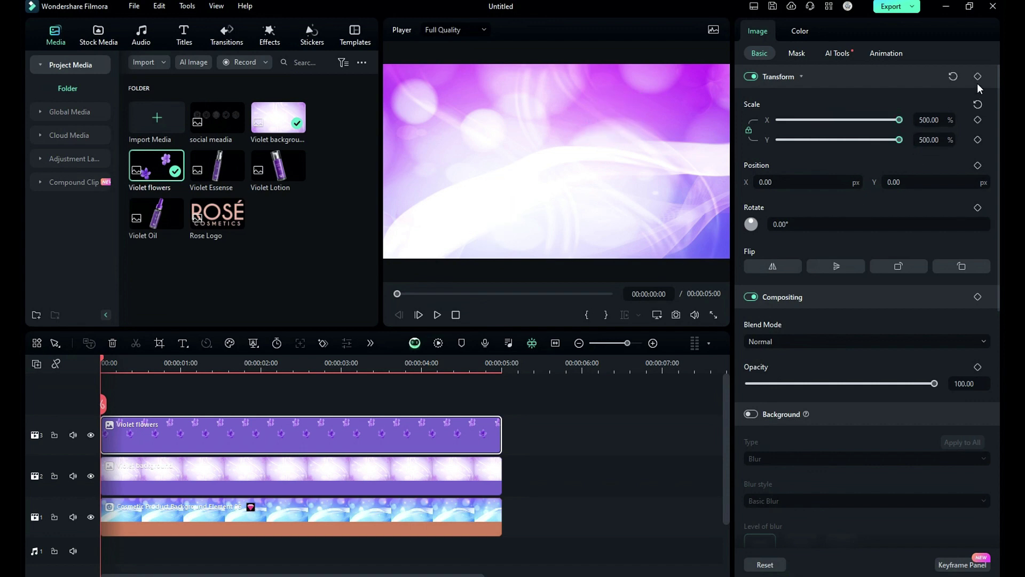
{"action": "left_click", "coordinate": [977, 76]}
Step: Set the Violet flowers clip's scale to 250% at 00:00:00:15
{"action": "left_click_drag", "start_coordinate": [124, 360], "coordinate": [147, 386]}
{"action": "left_click", "coordinate": [954, 138]}
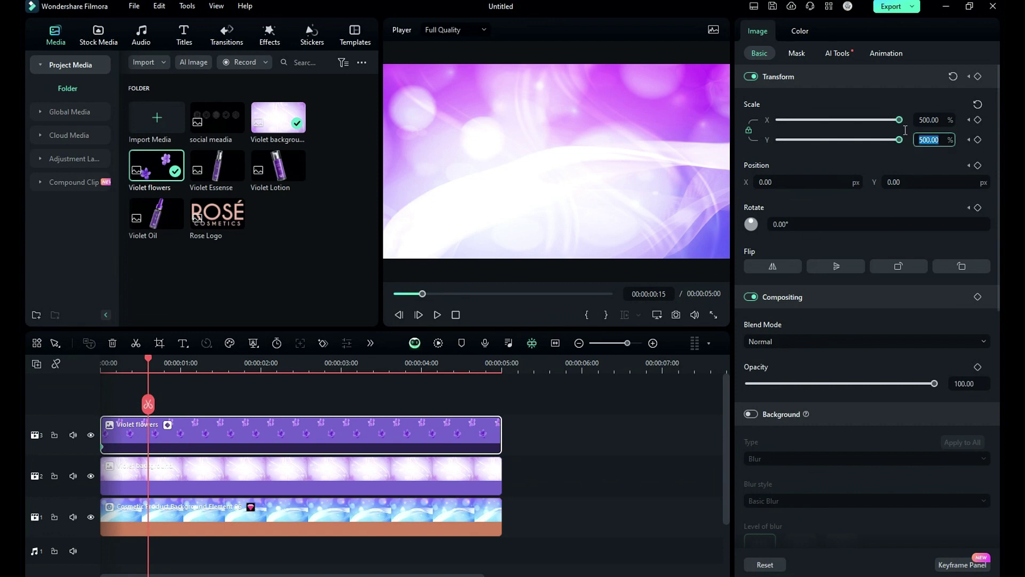
{"action": "type", "text": "250"}
{"action": "key", "text": "Return"}
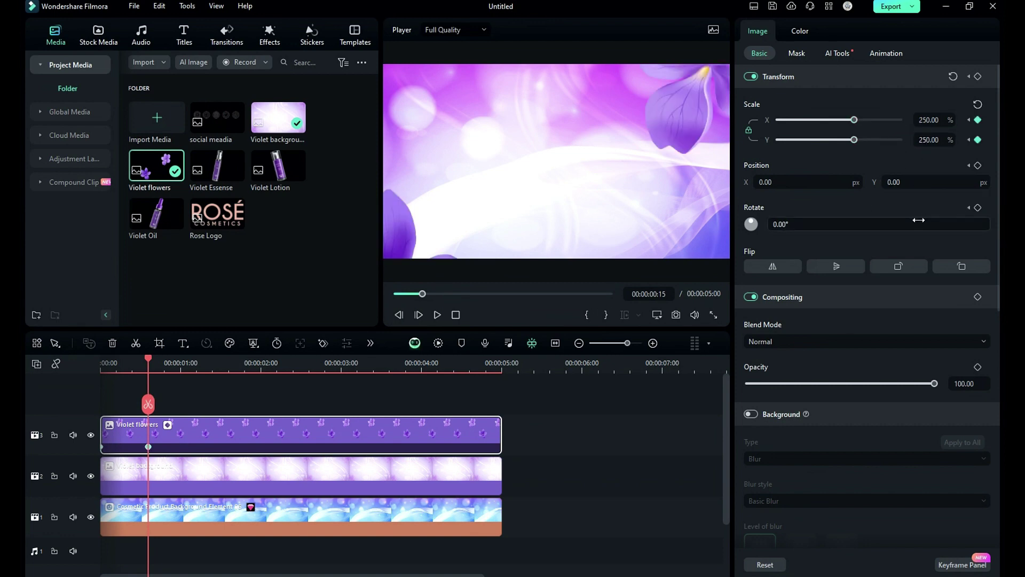
Step: Set the Violet flowers clip's rotation to 20° at its last frame, 00:00:04:24
{"action": "left_click", "coordinate": [498, 366]}
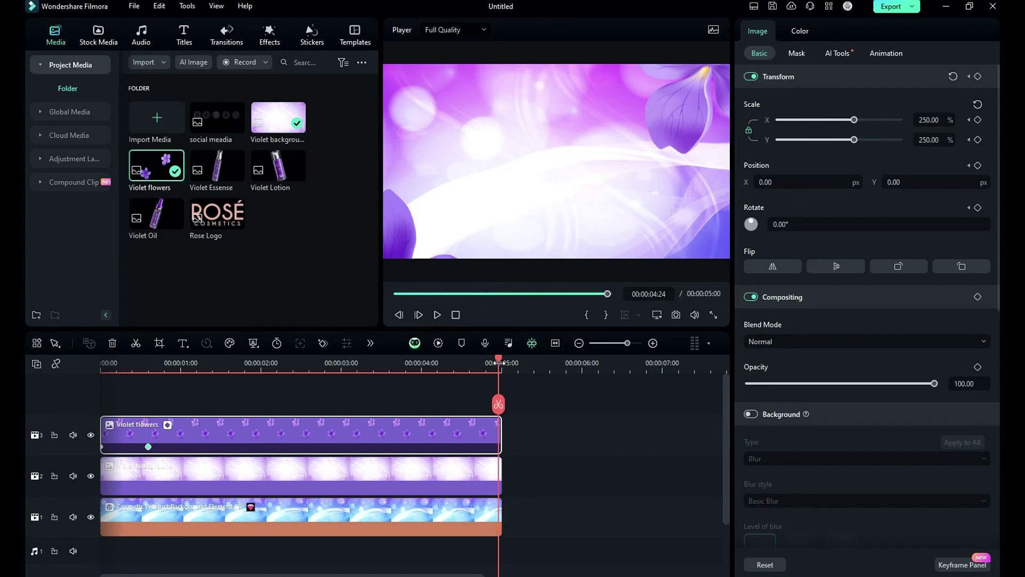
{"action": "left_click", "coordinate": [851, 224]}
{"action": "type", "text": "20"}
{"action": "key", "text": "Return"}
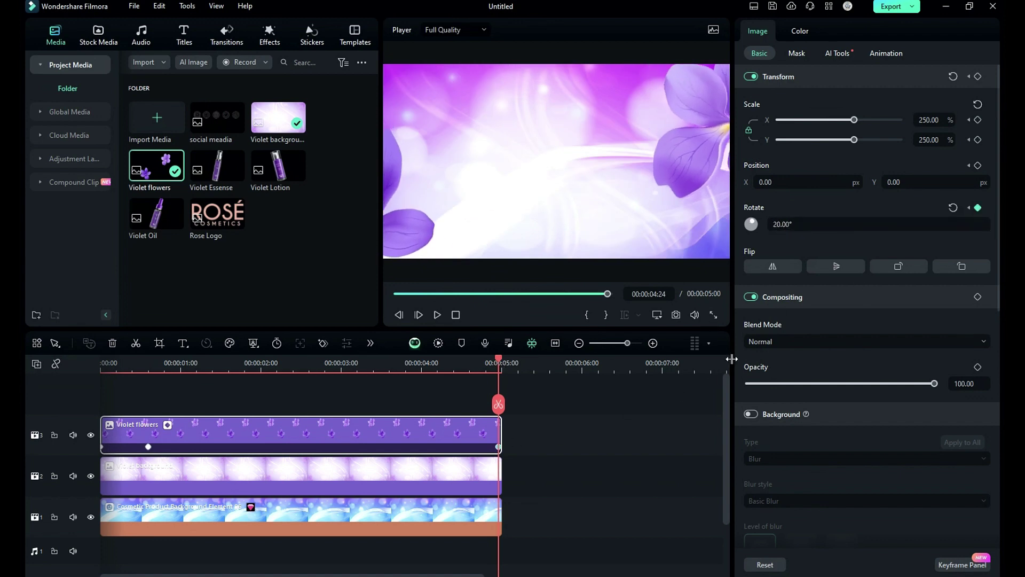
Step: Set the Violet flowers clip's blend mode to Hard Light and its opacity to 75%
{"action": "left_click", "coordinate": [760, 343]}
{"action": "left_click", "coordinate": [784, 440]}
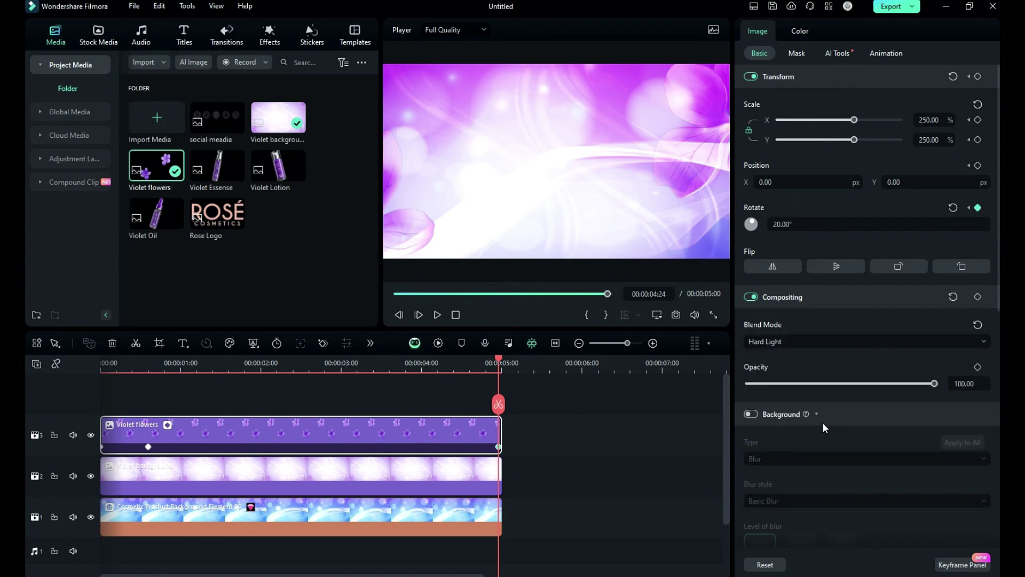
{"action": "left_click", "coordinate": [979, 382]}
{"action": "type", "text": "75"}
{"action": "key", "text": "Return"}
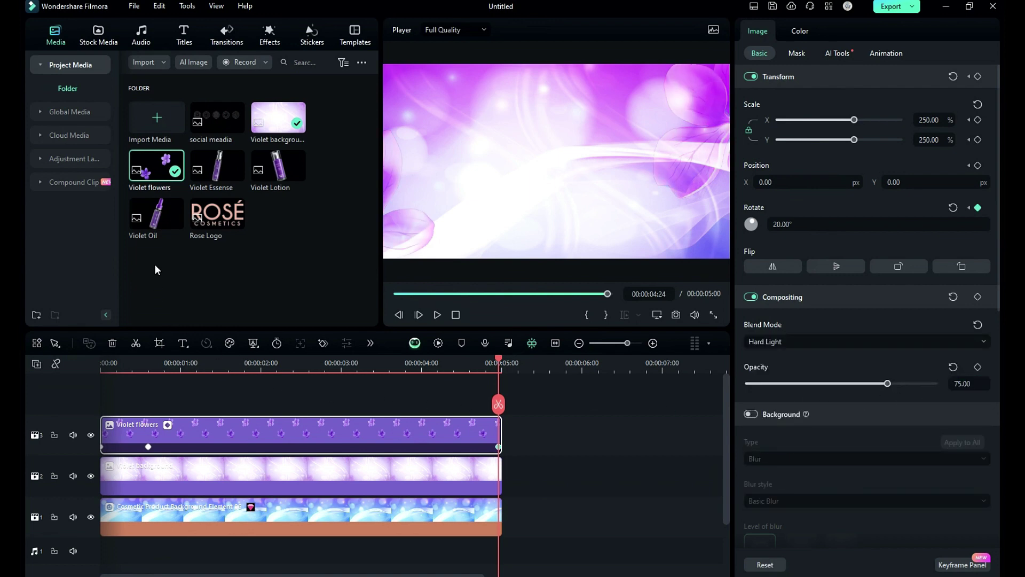
Step: Add the Violet Lotion image on a new top track from the timeline start and scale it to 45%
{"action": "left_click_drag", "start_coordinate": [277, 166], "coordinate": [101, 365]}
{"action": "left_click", "coordinate": [133, 364]}
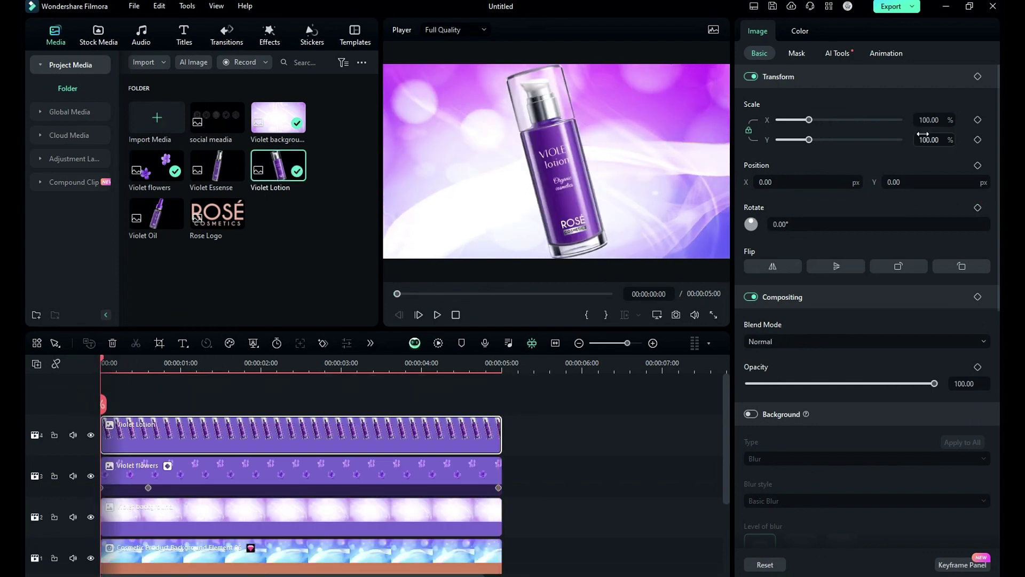
{"action": "left_click_drag", "start_coordinate": [923, 134], "coordinate": [876, 137]}
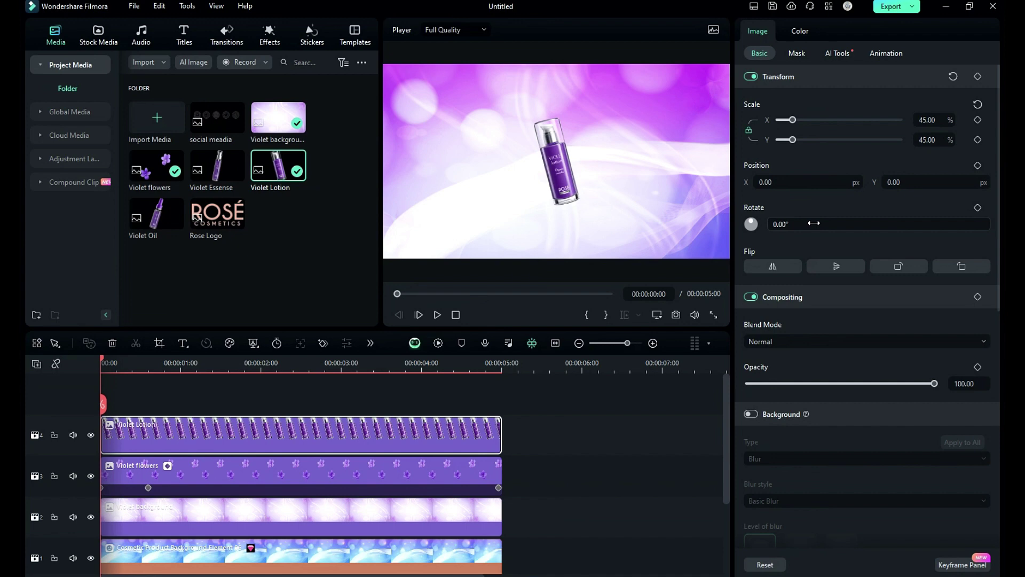
Step: Rotate the lotion bottle 14°, position it at X 300, Y -777, and set a Transform keyframe at the clip's start
{"action": "left_click_drag", "start_coordinate": [813, 223], "coordinate": [836, 224]}
{"action": "mouse_move", "coordinate": [911, 179]}
{"action": "left_mouse_down"}
{"action": "mouse_move", "coordinate": [833, 180]}
{"action": "mouse_move", "coordinate": [907, 184]}
{"action": "left_mouse_up"}
{"action": "left_click_drag", "start_coordinate": [839, 182], "coordinate": [793, 182]}
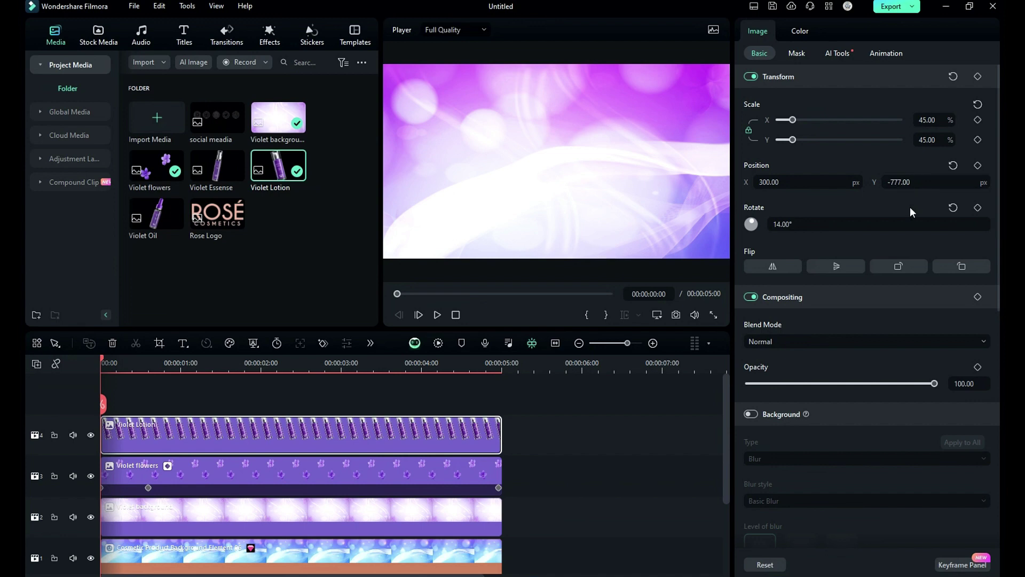
{"action": "left_click", "coordinate": [977, 76]}
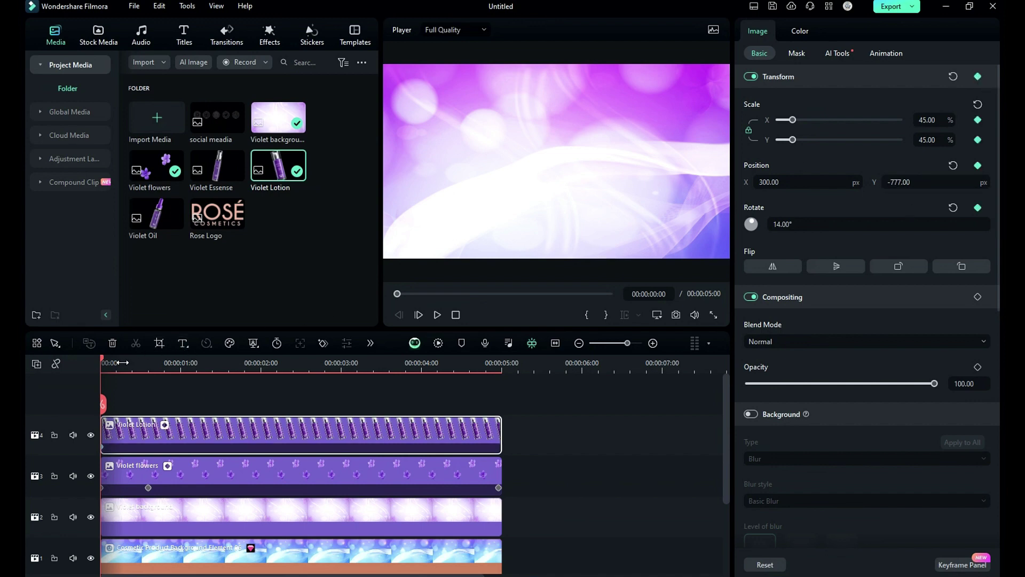
Step: Keyframe the lotion bottle at Y -209 at 00:00:00:15, and at Y 15 with -10° rotation at 00:00:04:24
{"action": "left_click_drag", "start_coordinate": [104, 361], "coordinate": [148, 363]}
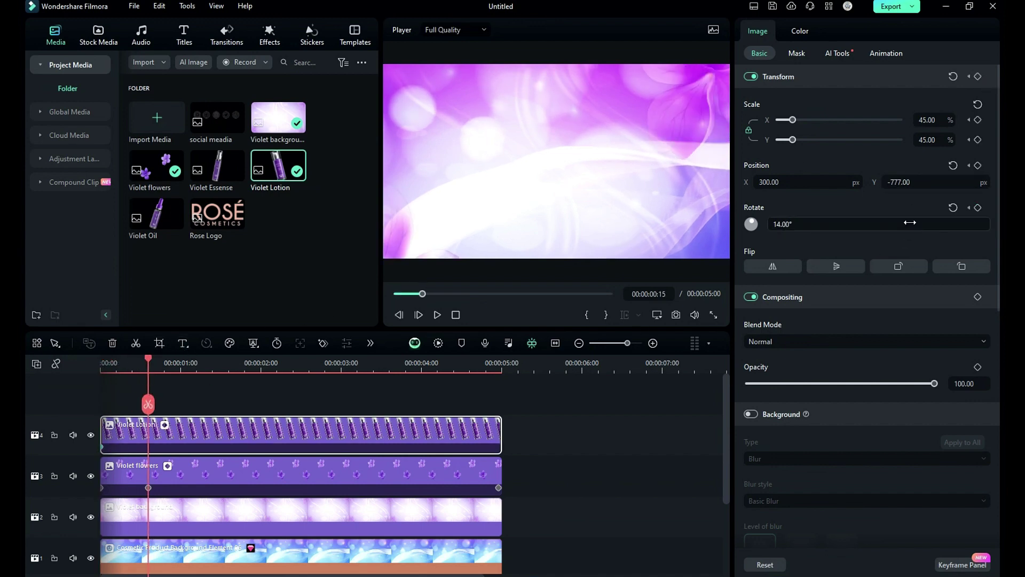
{"action": "left_click_drag", "start_coordinate": [897, 182], "coordinate": [900, 182]}
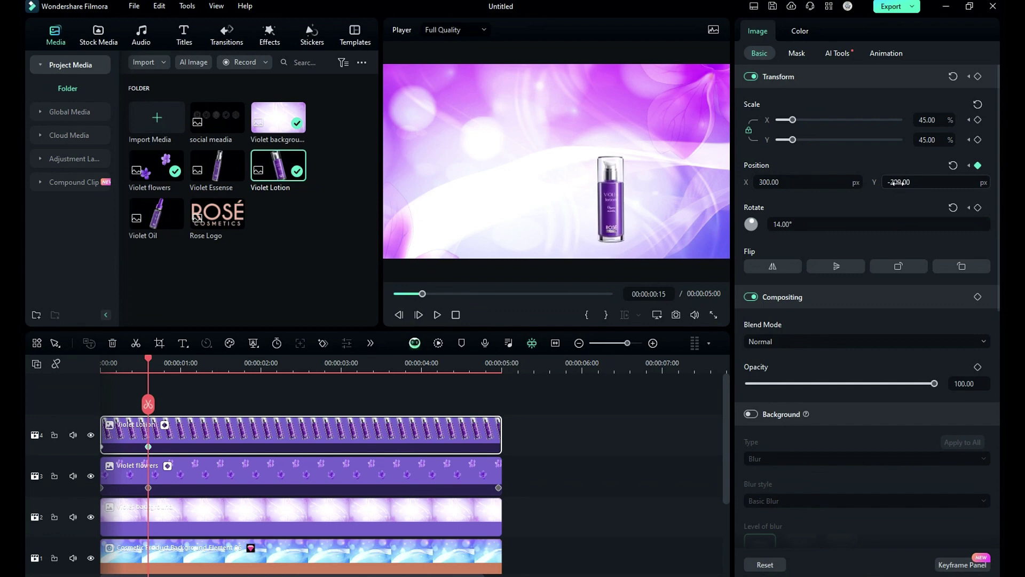
{"action": "left_click", "coordinate": [499, 368]}
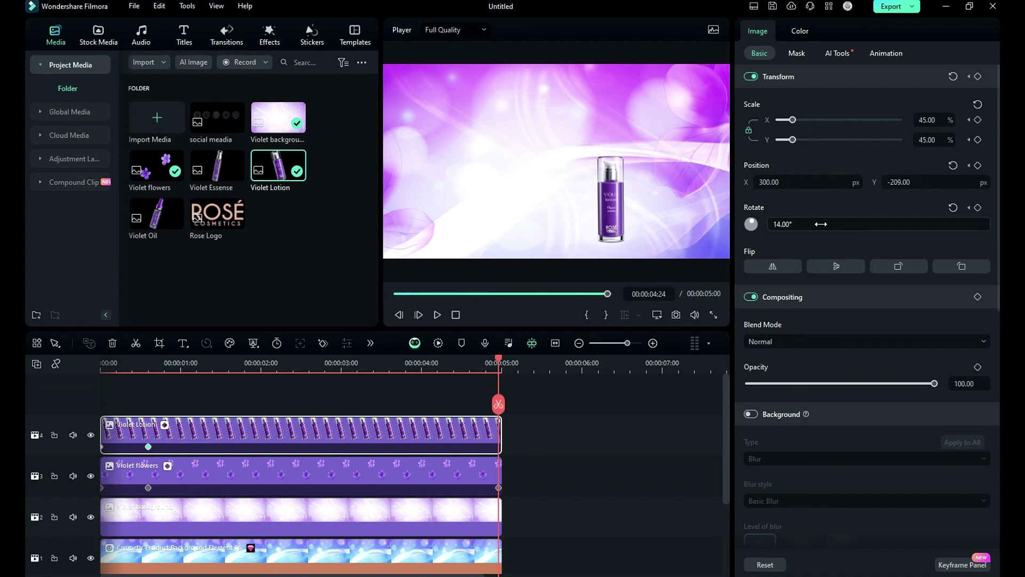
{"action": "left_click_drag", "start_coordinate": [820, 224], "coordinate": [808, 224]}
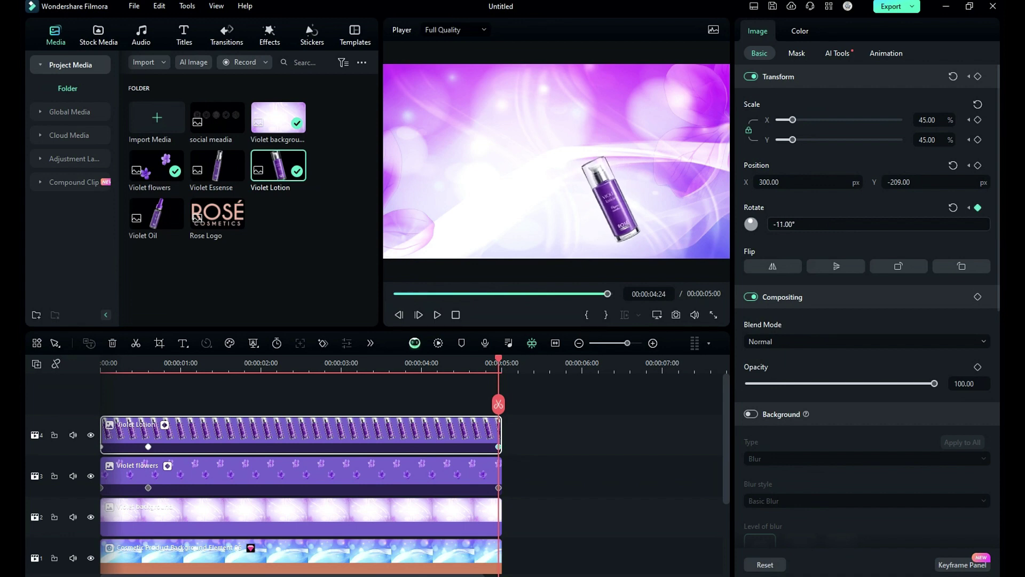
{"action": "left_click_drag", "start_coordinate": [895, 182], "coordinate": [1015, 182]}
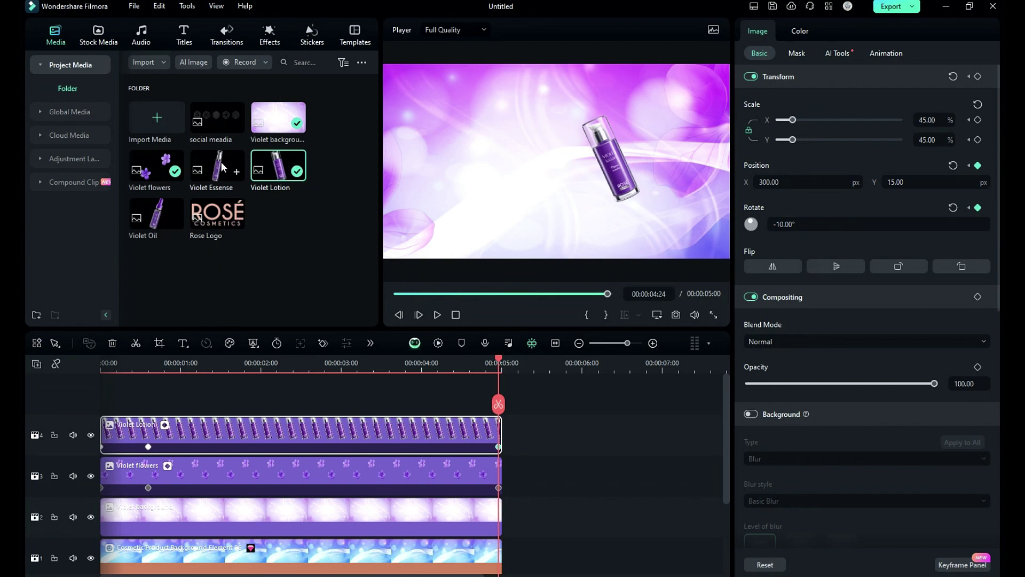
Step: Add the Violet Essense image on top and keyframe it at 00:00:00:15 with 69% scale, -6° rotation and position X 487, Y -24
{"action": "left_click_drag", "start_coordinate": [217, 167], "coordinate": [114, 392]}
{"action": "left_click", "coordinate": [148, 363]}
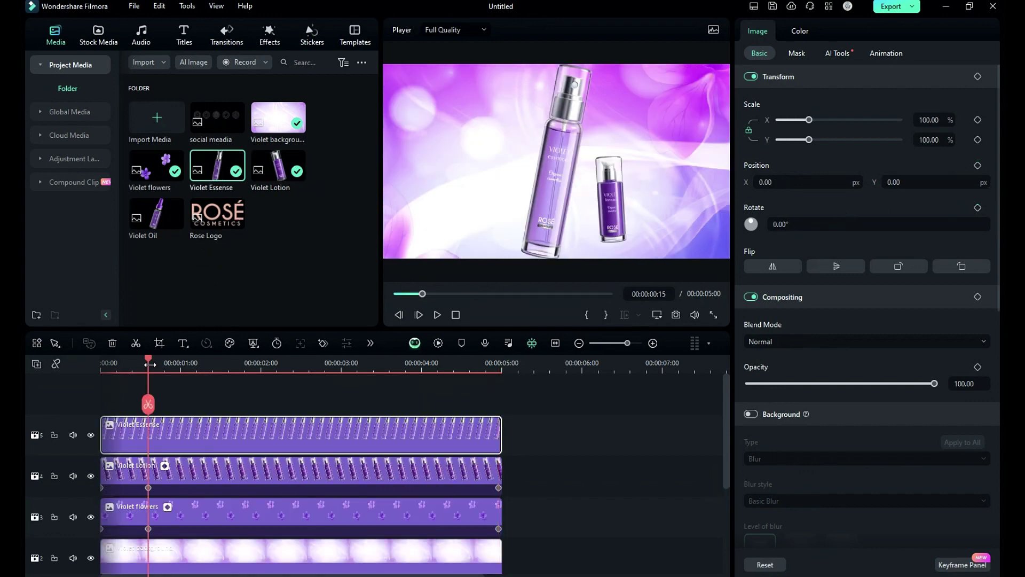
{"action": "left_click_drag", "start_coordinate": [879, 223], "coordinate": [875, 224]}
{"action": "left_click_drag", "start_coordinate": [775, 182], "coordinate": [1015, 182]}
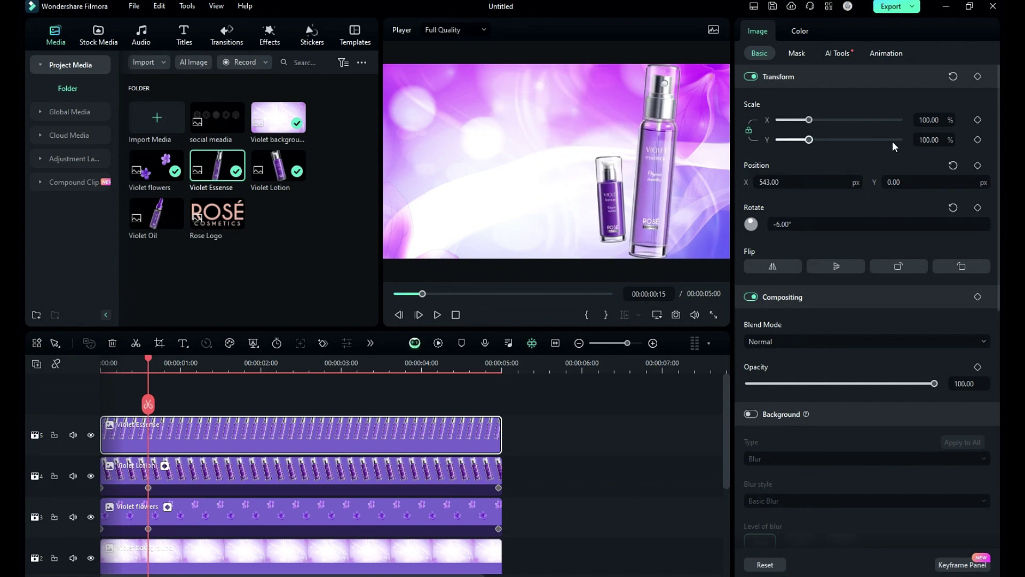
{"action": "left_click_drag", "start_coordinate": [934, 140], "coordinate": [917, 139]}
{"action": "left_click_drag", "start_coordinate": [653, 154], "coordinate": [644, 158]}
{"action": "left_click", "coordinate": [978, 76]}
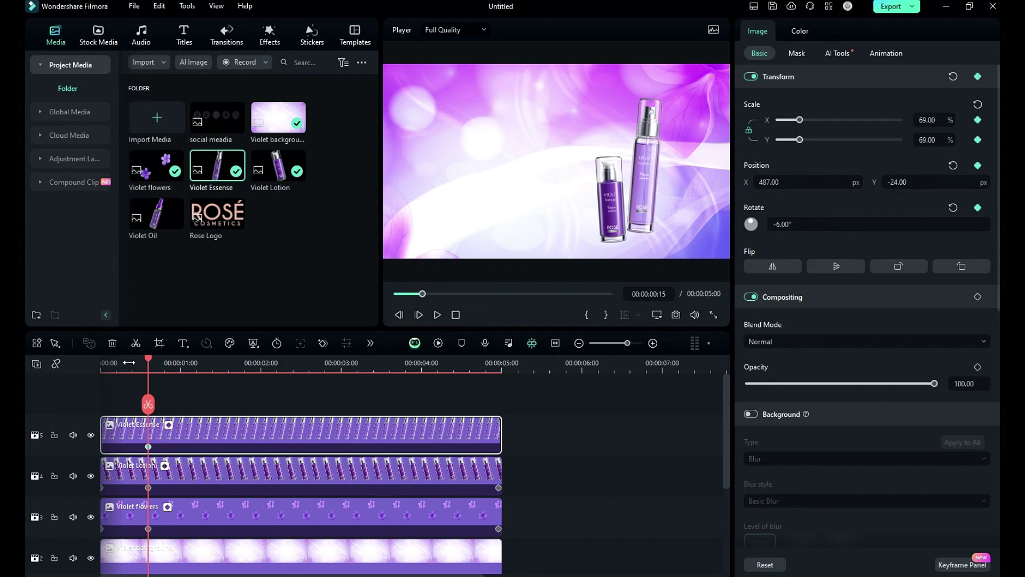
Step: Keyframe the essence bottle at Y -941 at the clip's start, and at Y 74 with 10° rotation at 00:00:04:24
{"action": "left_click_drag", "start_coordinate": [148, 362], "coordinate": [88, 367]}
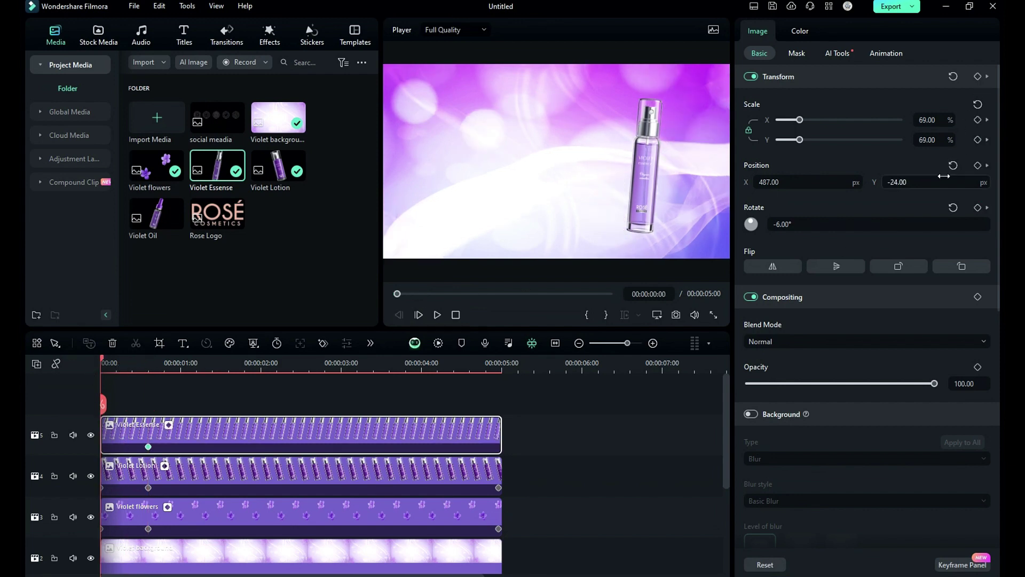
{"action": "left_click_drag", "start_coordinate": [928, 183], "coordinate": [439, 183]}
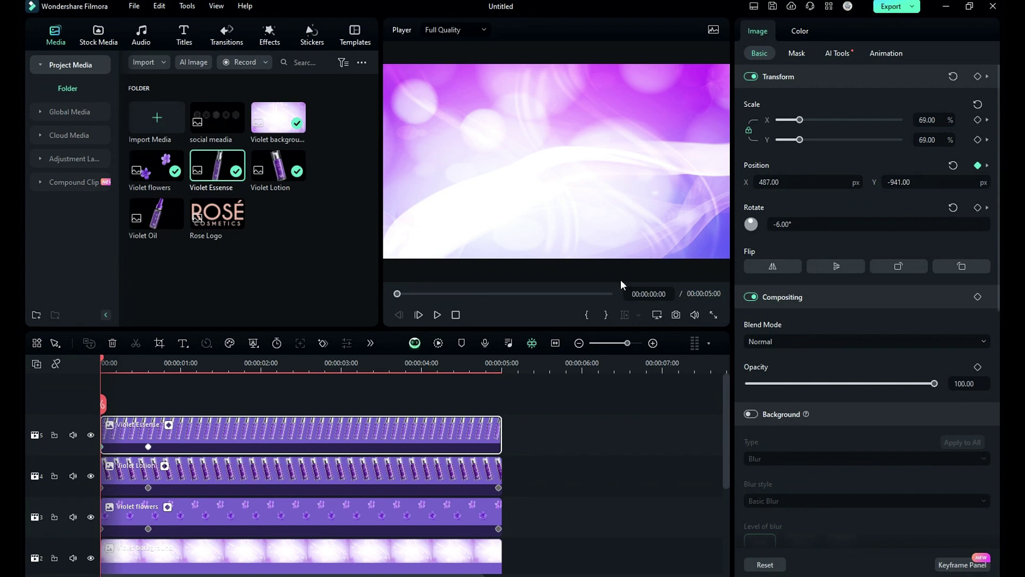
{"action": "left_click_drag", "start_coordinate": [103, 368], "coordinate": [498, 367]}
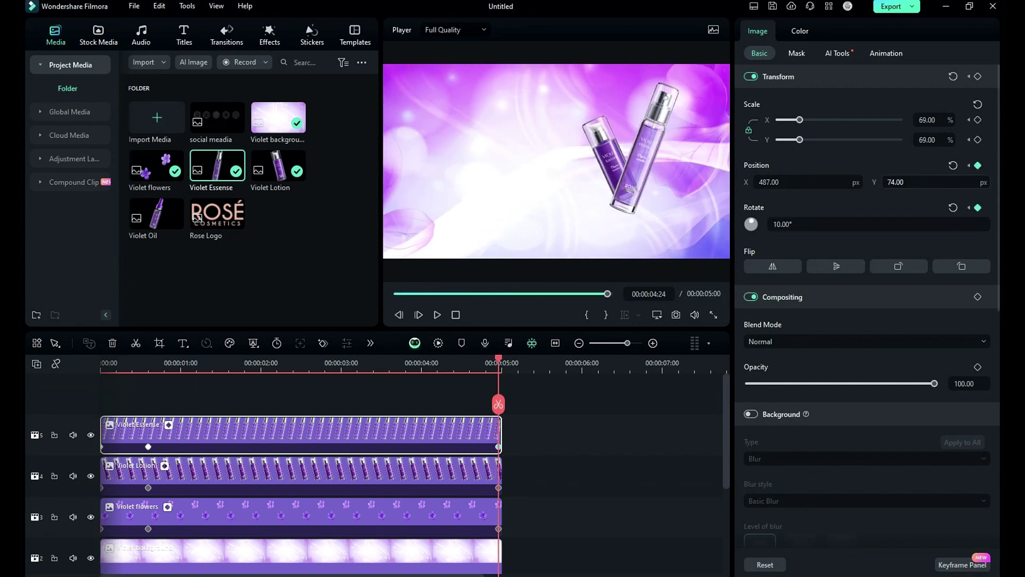
Step: Place the Violet Oil image on top at 47% scale and -30° rotation, keyframing Y -204 at 00:00:00:15 and a start position below the frame
{"action": "left_click_drag", "start_coordinate": [156, 214], "coordinate": [143, 378]}
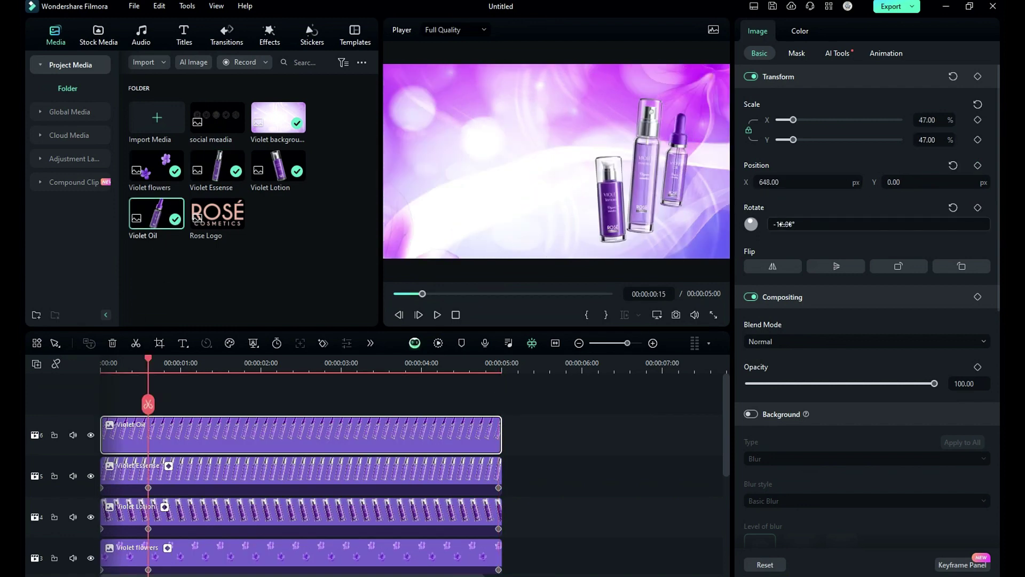
{"action": "key", "text": "Home"}
{"action": "left_click_drag", "start_coordinate": [933, 184], "coordinate": [886, 183]}
Step: Keyframe a new rotation and higher position for the oil bottle at the clip's end, and set its X position to 719 at 00:00:00:15
{"action": "left_click", "coordinate": [149, 363]}
{"action": "left_click", "coordinate": [498, 363]}
{"action": "left_click_drag", "start_coordinate": [887, 224], "coordinate": [881, 224]}
{"action": "left_click_drag", "start_coordinate": [897, 182], "coordinate": [924, 182]}
{"action": "left_click", "coordinate": [148, 446]}
{"action": "left_click_drag", "start_coordinate": [791, 182], "coordinate": [833, 183]}
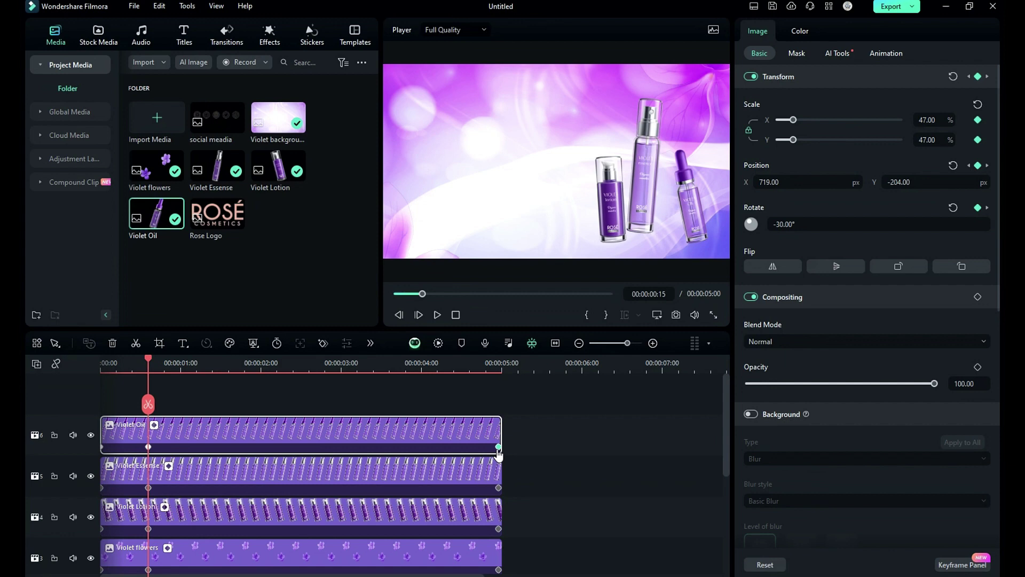
Step: Set the essence bottle's X position to 531 across its keyframes and return the playhead to the timeline start
{"action": "left_click", "coordinate": [498, 487]}
{"action": "left_click", "coordinate": [148, 488]}
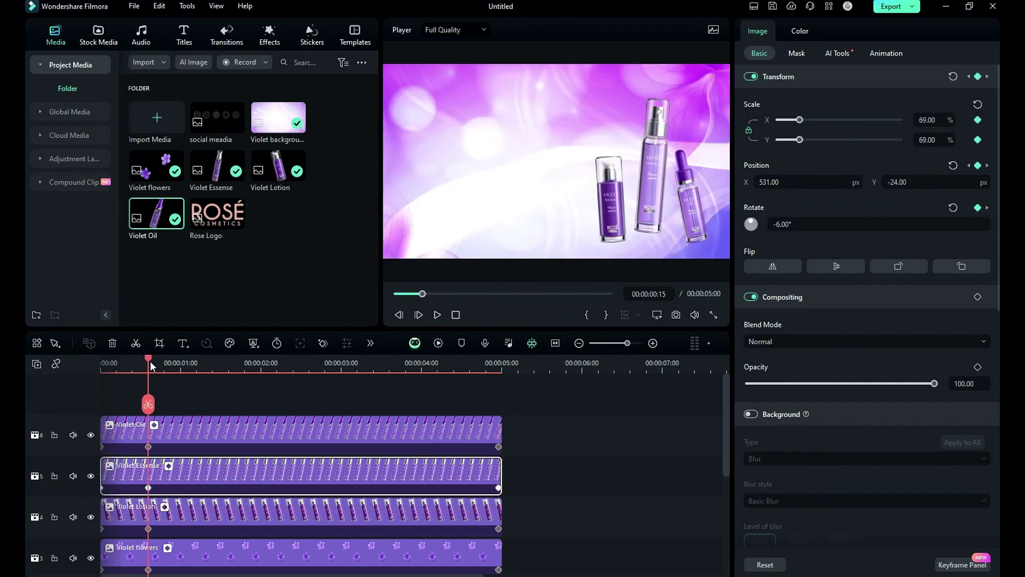
{"action": "left_click_drag", "start_coordinate": [150, 361], "coordinate": [47, 420]}
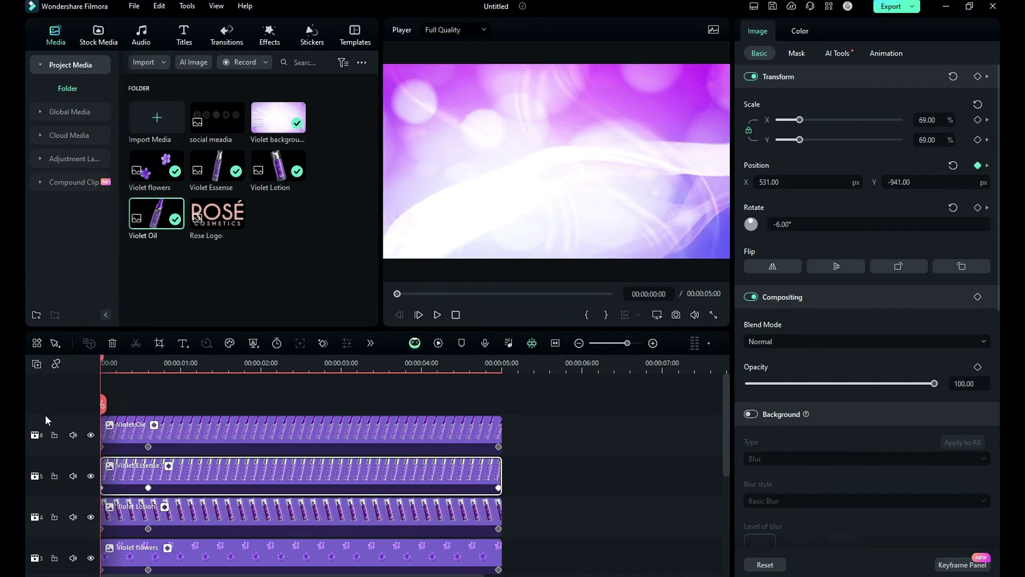
Step: Find the red discount-tag Black Friday sticker and place it on a new top track from 00:00:01:05 to 00:00:05:00
{"action": "left_click", "coordinate": [161, 362]}
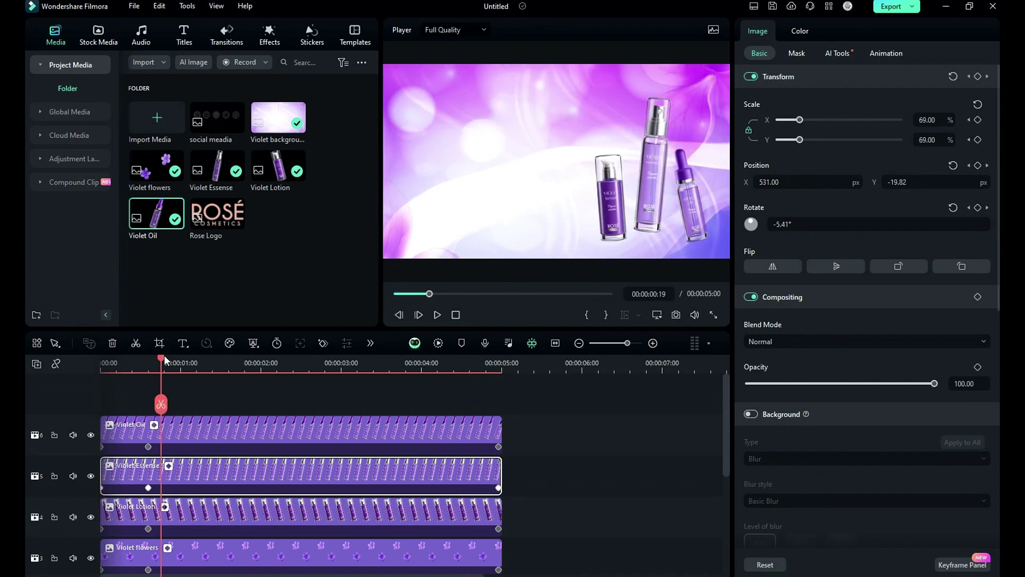
{"action": "left_click_drag", "start_coordinate": [164, 355], "coordinate": [198, 389]}
{"action": "left_click", "coordinate": [312, 37]}
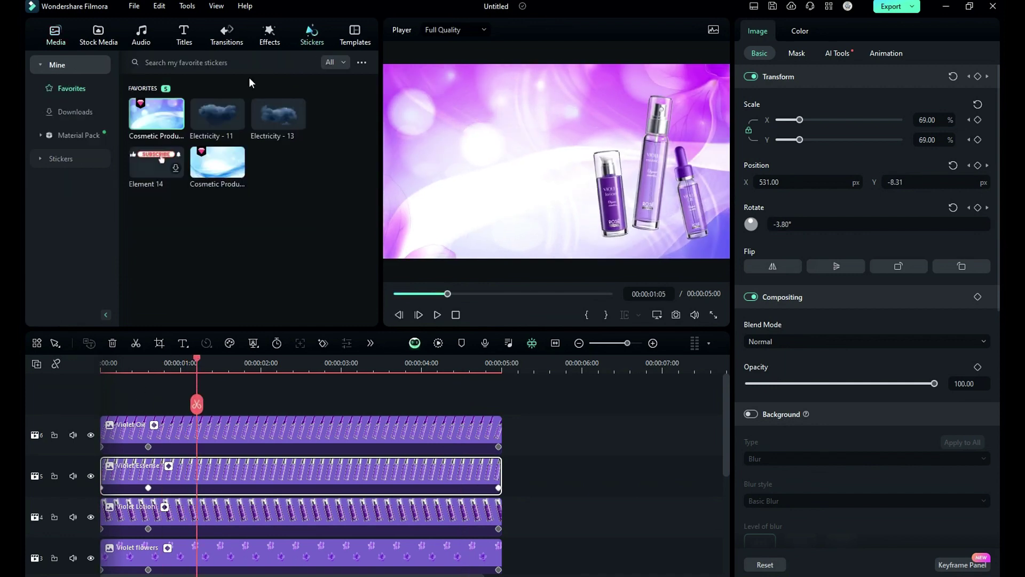
{"action": "left_click", "coordinate": [60, 159]}
{"action": "left_click", "coordinate": [172, 63]}
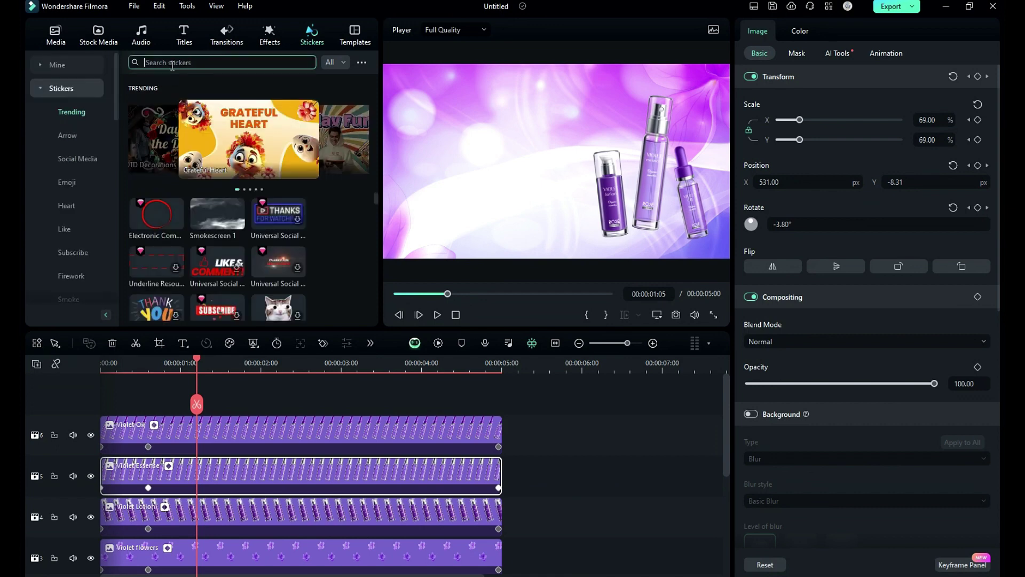
{"action": "key", "text": "Return"}
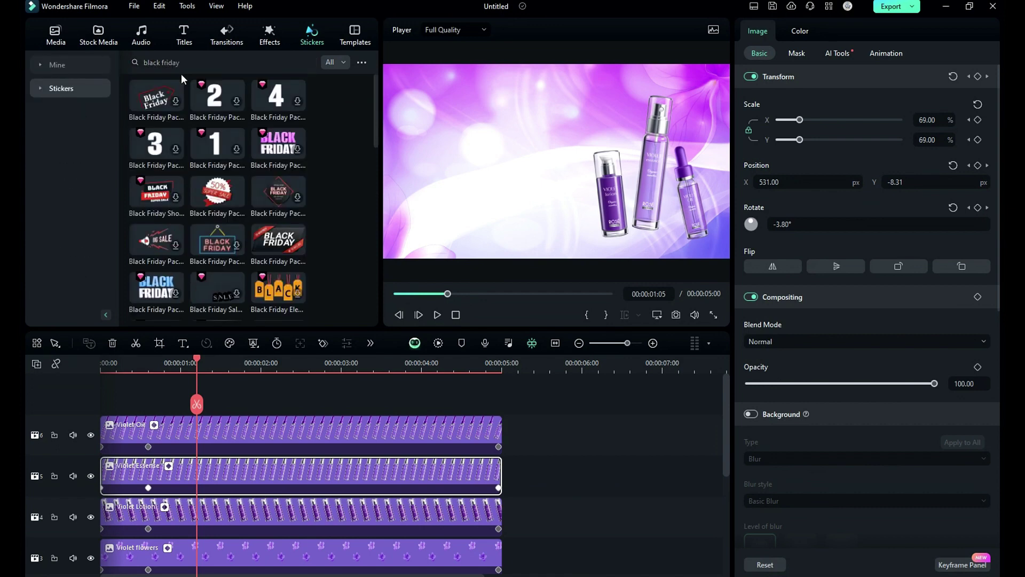
{"action": "scroll", "coordinate": [227, 167], "scroll_direction": "down", "scroll_amount": 5}
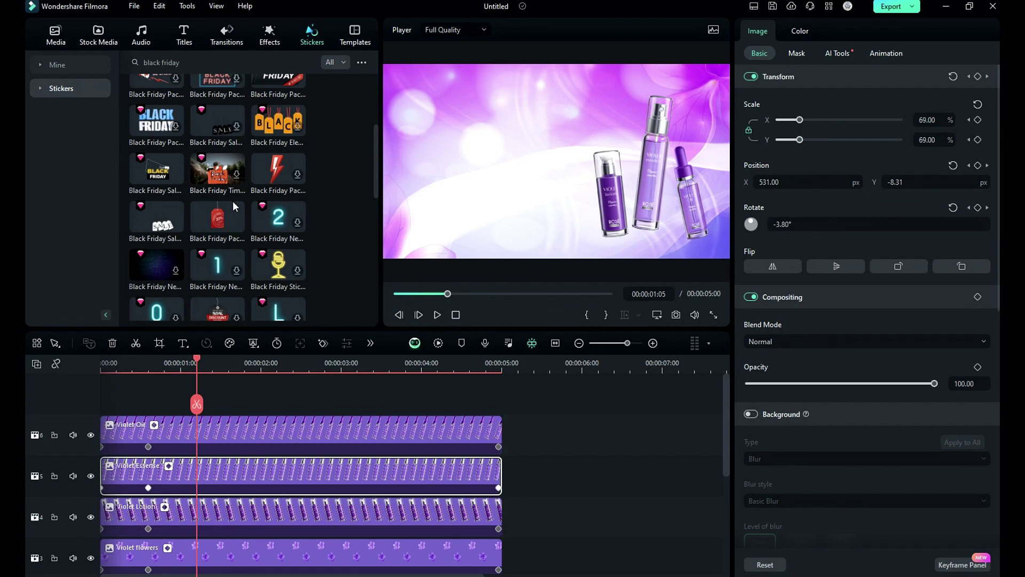
{"action": "left_click_drag", "start_coordinate": [230, 220], "coordinate": [209, 406]}
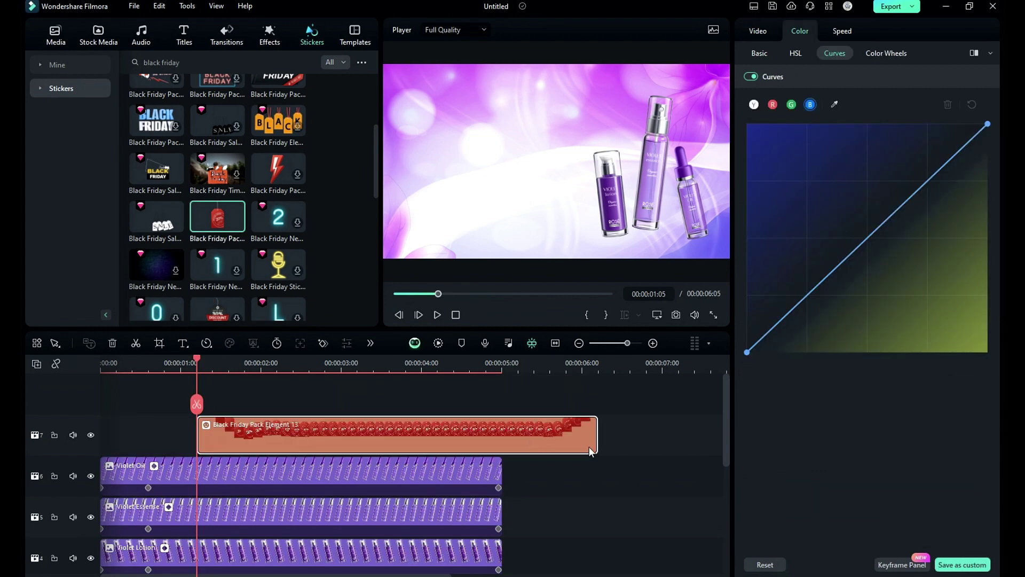
{"action": "left_click_drag", "start_coordinate": [595, 443], "coordinate": [500, 440]}
Step: Scale the discount tag sticker to 40% and position it at X 73, Y 343
{"action": "left_click", "coordinate": [277, 369]}
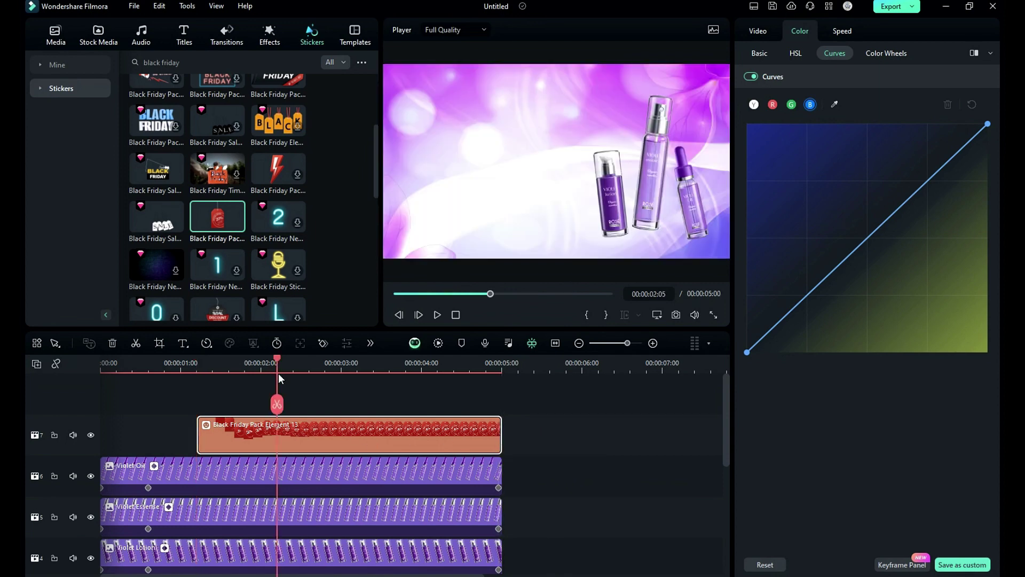
{"action": "left_click", "coordinate": [752, 34]}
{"action": "left_click_drag", "start_coordinate": [927, 140], "coordinate": [895, 140]}
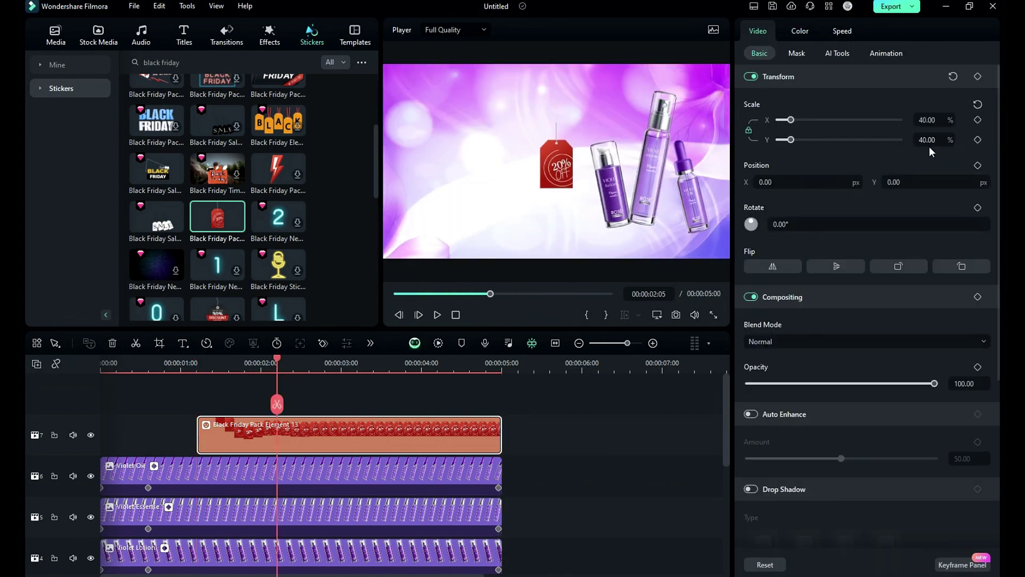
{"action": "left_click_drag", "start_coordinate": [903, 182], "coordinate": [988, 182]}
{"action": "left_click_drag", "start_coordinate": [764, 182], "coordinate": [786, 179]}
Step: Keyframe the discount tag's rotation to swing at 2, 3 and 4 seconds, with 3° at 00:00:04:00 and 0° at 00:00:04:22
{"action": "left_click_drag", "start_coordinate": [783, 224], "coordinate": [795, 224]}
{"action": "left_click_drag", "start_coordinate": [277, 363], "coordinate": [492, 364]}
{"action": "left_click", "coordinate": [978, 76]}
{"action": "left_click", "coordinate": [772, 224]}
{"action": "type", "text": "-5"}
{"action": "key", "text": "Return"}
{"action": "left_click", "coordinate": [771, 223]}
{"action": "type", "text": "5"}
{"action": "key", "text": "Return"}
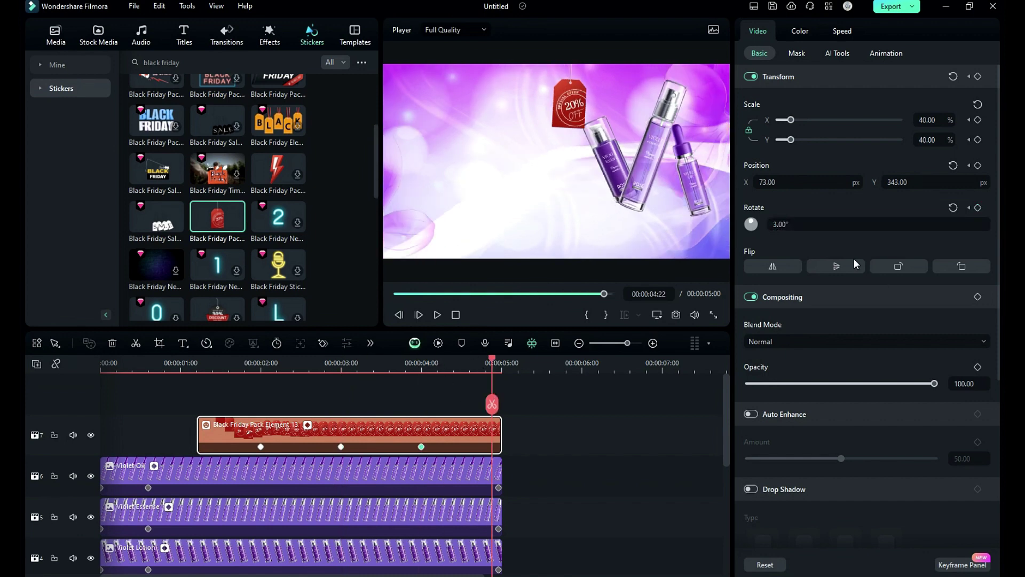
{"action": "left_click", "coordinate": [781, 223]}
{"action": "type", "text": "0"}
{"action": "key", "text": "Return"}
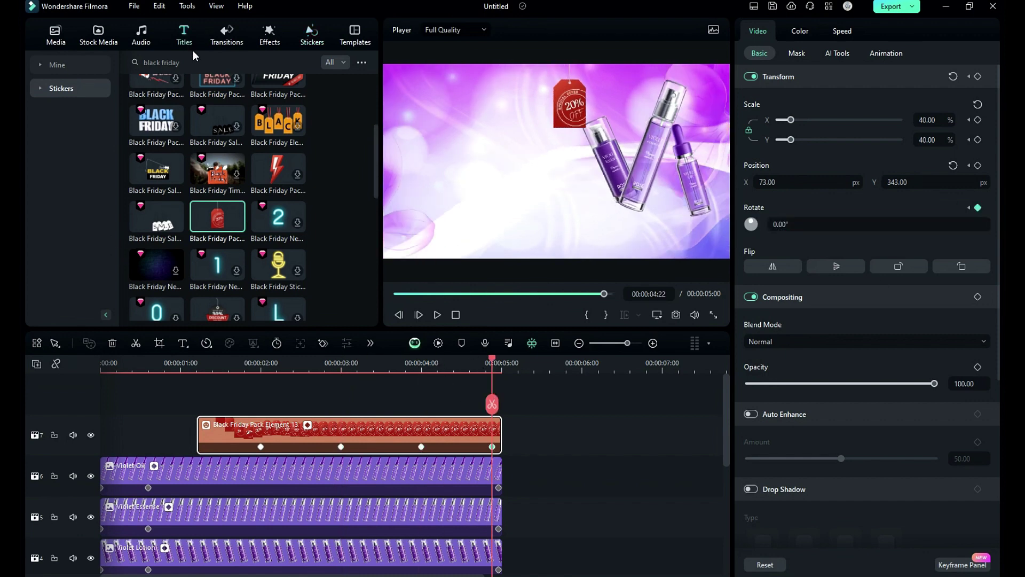
Step: Add a default title spanning the full five seconds on a new top track, with the text VIOLET
{"action": "left_click", "coordinate": [192, 49]}
{"action": "left_click_drag", "start_coordinate": [143, 219], "coordinate": [102, 421]}
{"action": "left_click", "coordinate": [758, 30]}
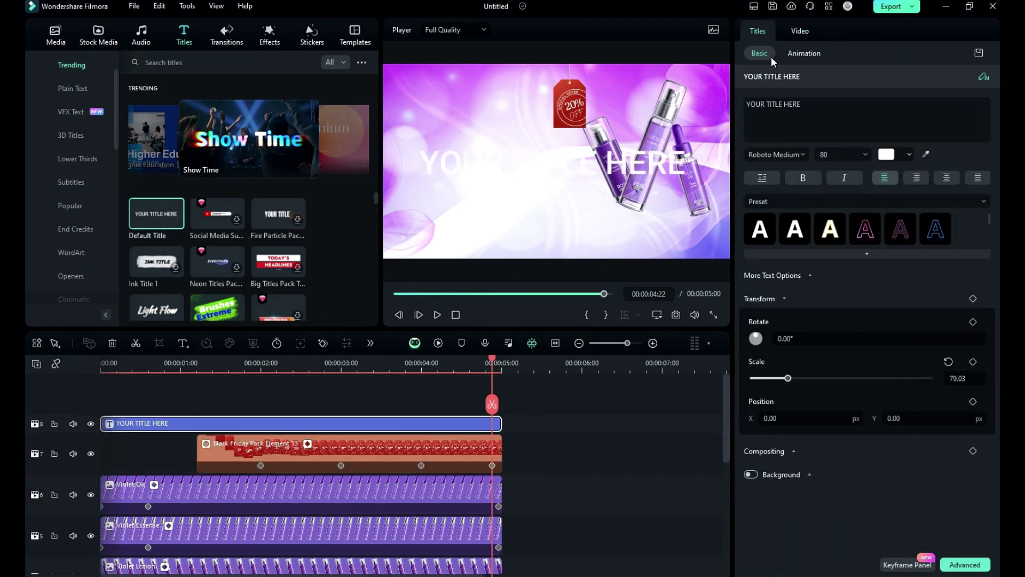
{"action": "triple_click", "coordinate": [763, 104]}
{"action": "type", "text": "VIOLET"}
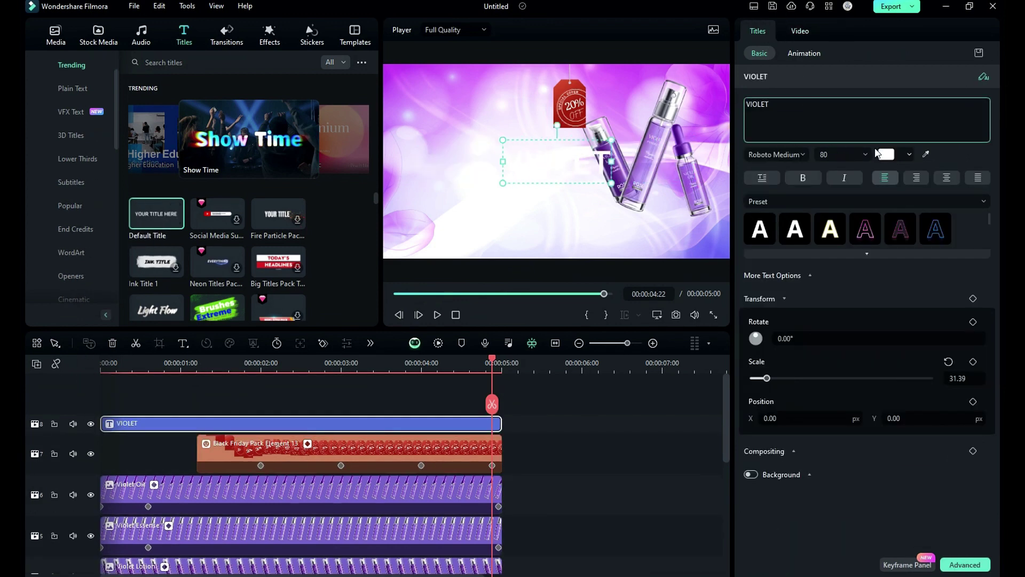
Step: Colour the VIOLET title dark purple and set its font to Montserrat Black
{"action": "left_click", "coordinate": [887, 154]}
{"action": "left_click", "coordinate": [900, 209]}
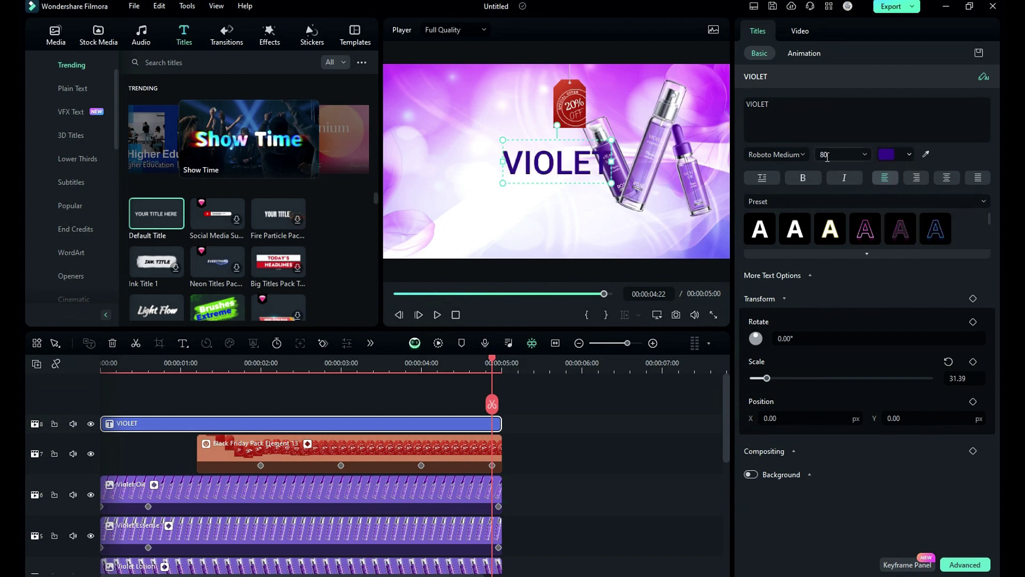
{"action": "left_click", "coordinate": [797, 155]}
{"action": "left_click", "coordinate": [797, 154]}
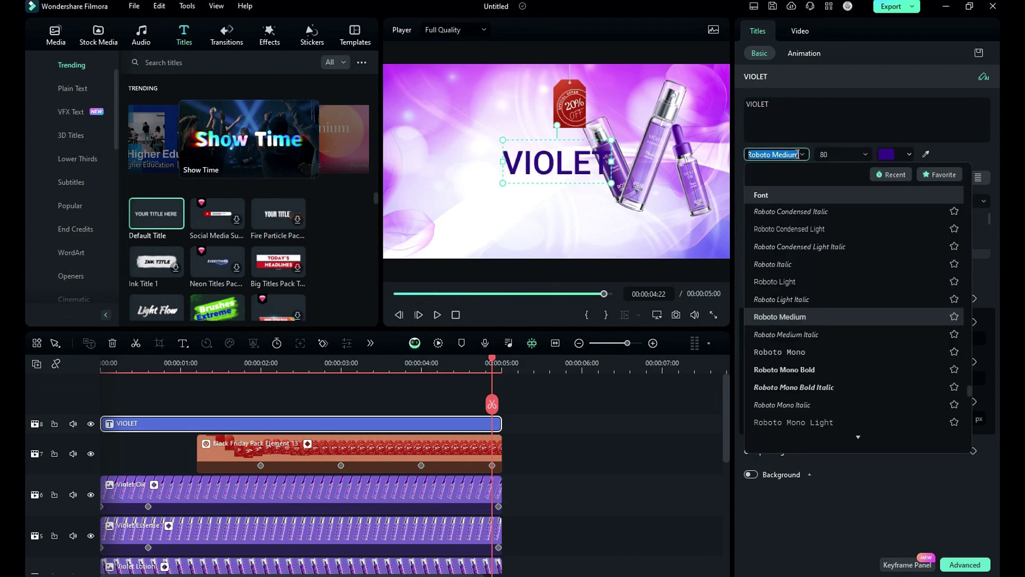
{"action": "type", "text": "Mont"}
{"action": "scroll", "coordinate": [902, 263], "scroll_direction": "up", "scroll_amount": 2}
{"action": "left_click", "coordinate": [837, 208]}
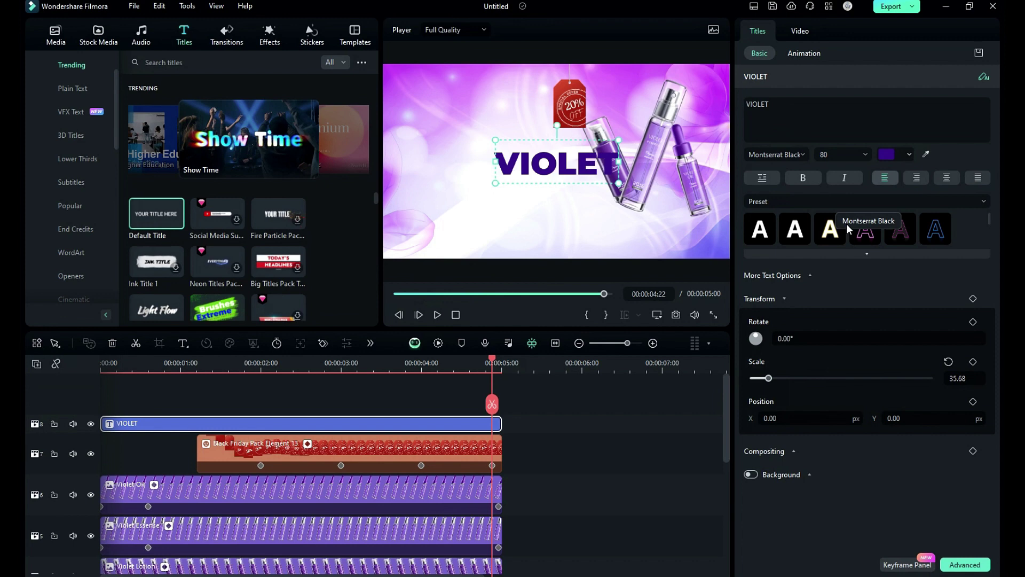
Step: Set the VIOLET title's font size to 94 and move it to the frame's upper left, about X -517, Y 291
{"action": "left_click", "coordinate": [831, 152]}
{"action": "type", "text": "94"}
{"action": "key", "text": "Return"}
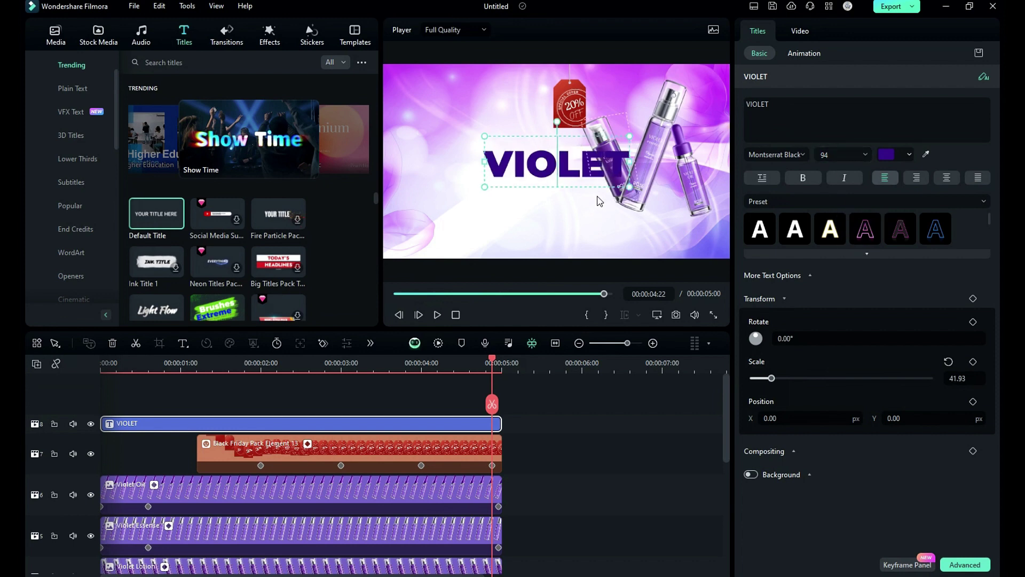
{"action": "left_click_drag", "start_coordinate": [558, 186], "coordinate": [464, 132]}
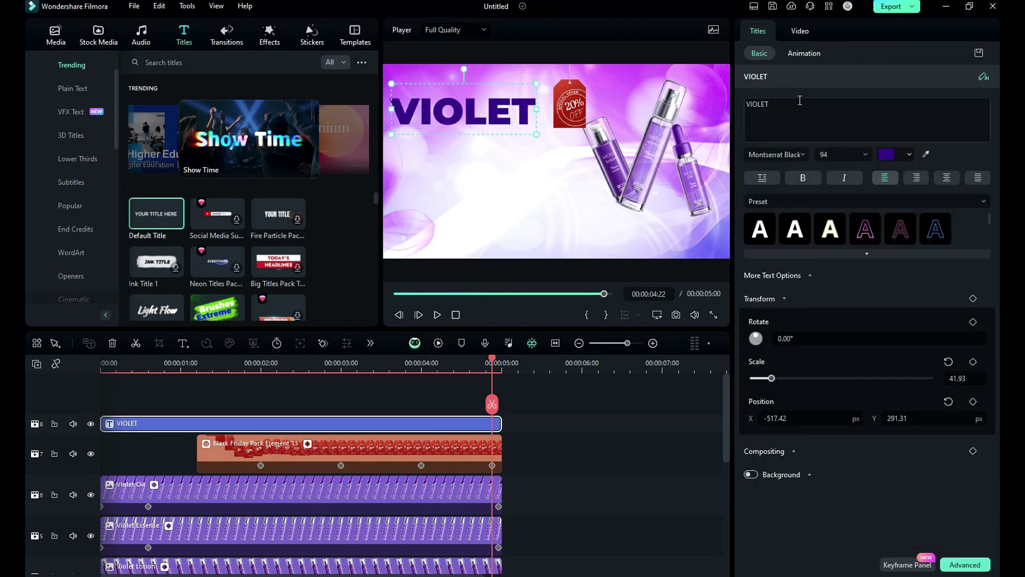
Step: Apply the Appearing entrance animation to the VIOLET title with a duration of 1.40 seconds
{"action": "left_click", "coordinate": [802, 54]}
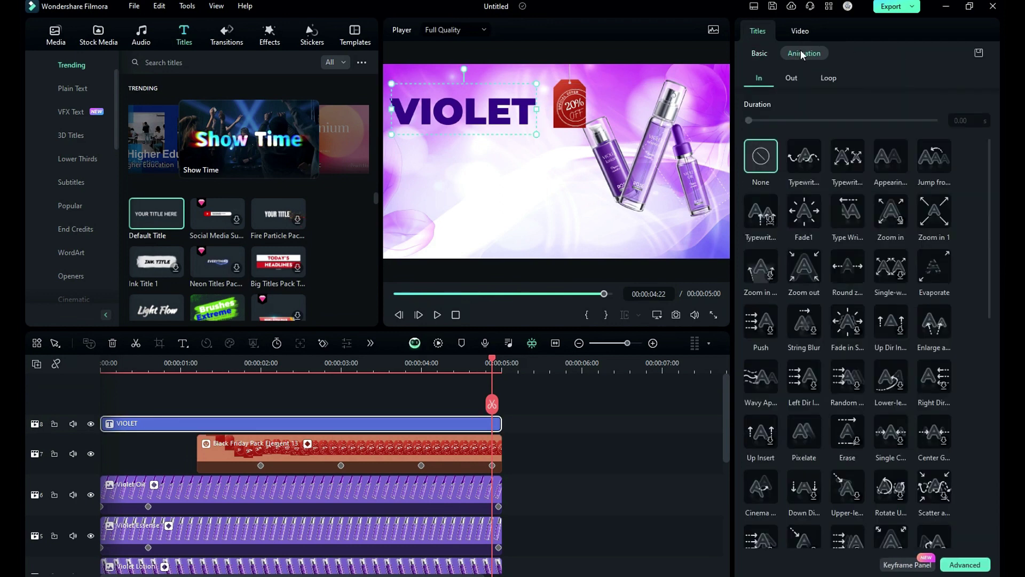
{"action": "left_click", "coordinate": [886, 161]}
{"action": "left_click_drag", "start_coordinate": [802, 129], "coordinate": [800, 130]}
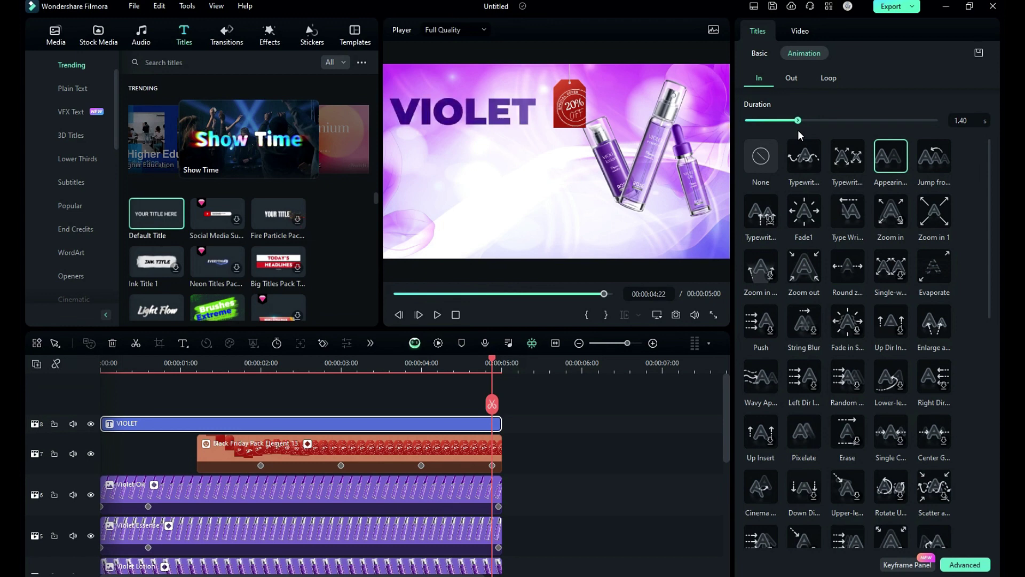
Step: Keyframe the VIOLET title's transform at 00:00:00:20 with X at 0, and its start position at X -570 at 00:00:00:00
{"action": "left_click_drag", "start_coordinate": [192, 396], "coordinate": [167, 419]}
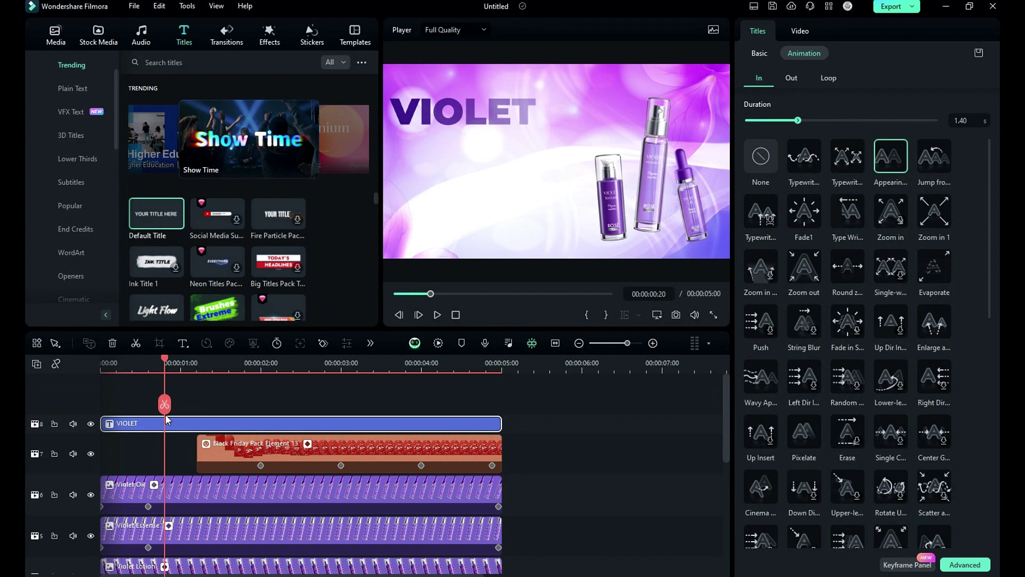
{"action": "left_click", "coordinate": [799, 33]}
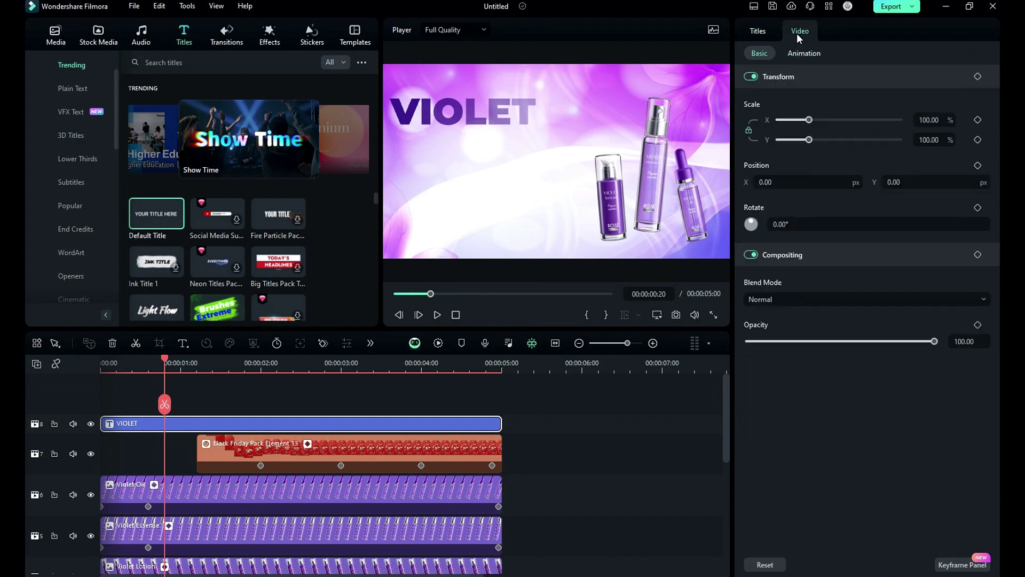
{"action": "left_click", "coordinate": [978, 77]}
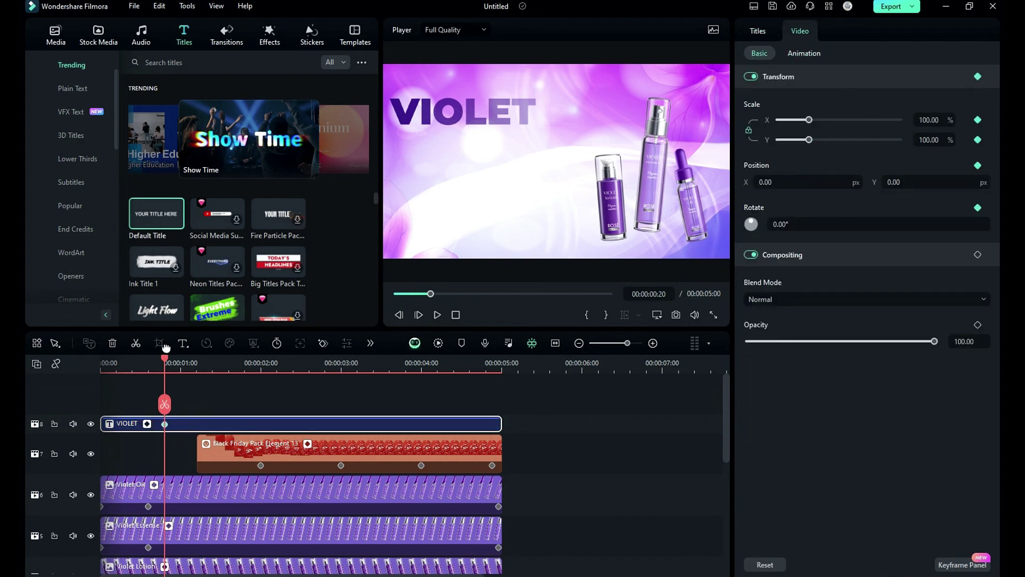
{"action": "left_click_drag", "start_coordinate": [166, 360], "coordinate": [103, 380]}
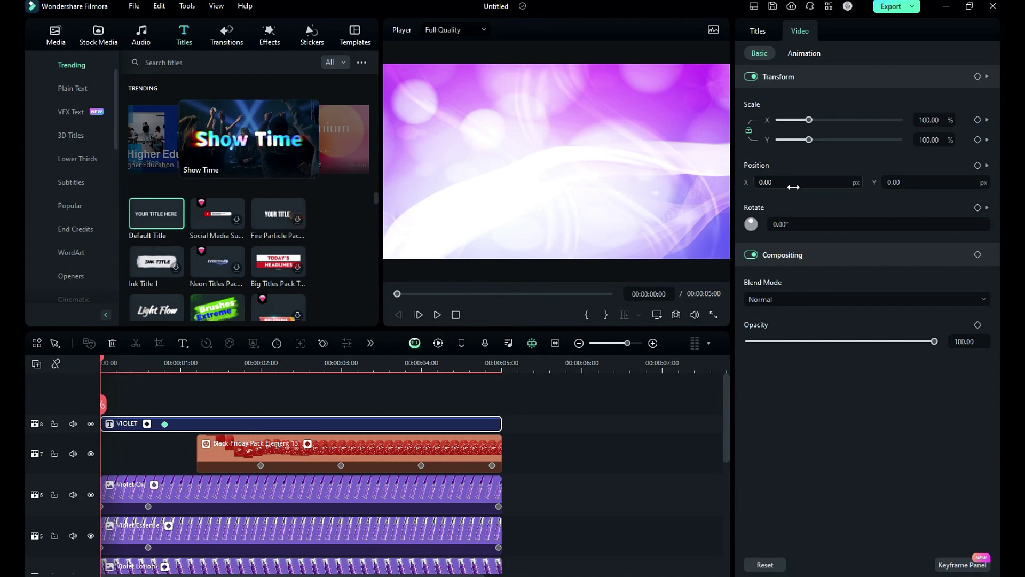
{"action": "left_click_drag", "start_coordinate": [784, 181], "coordinate": [764, 181]}
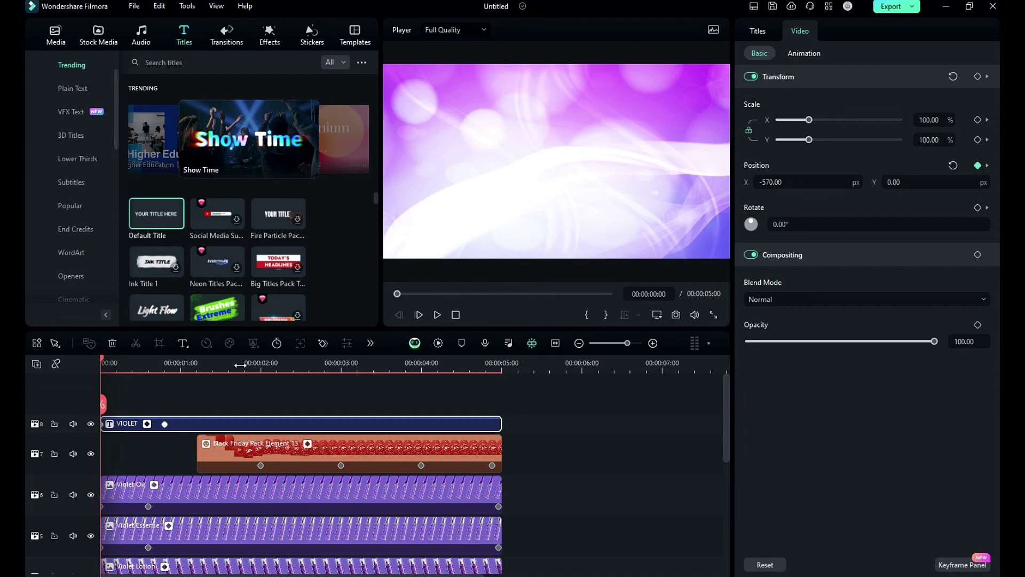
{"action": "left_click_drag", "start_coordinate": [104, 361], "coordinate": [164, 389]}
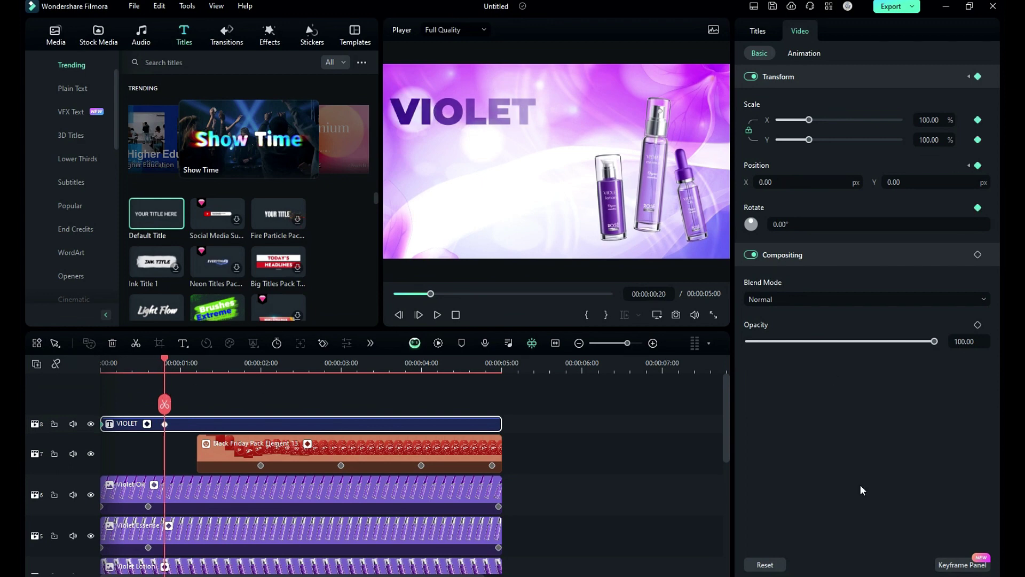
Step: Apply an easing preset to the VIOLET title's X position keyframe at 00:00:00:20 and scrub through its slide-in
{"action": "left_click", "coordinate": [959, 567]}
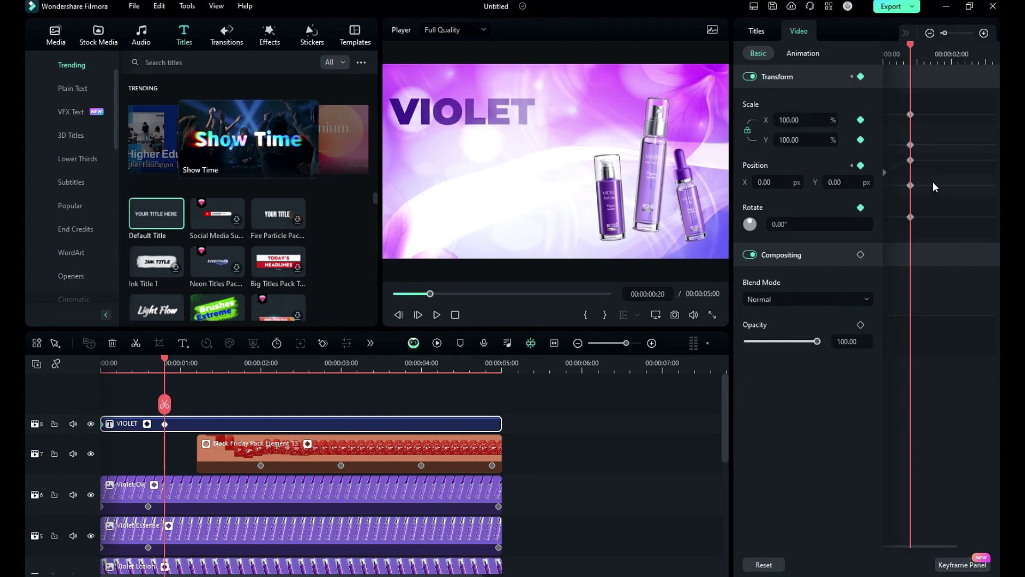
{"action": "left_click", "coordinate": [910, 160]}
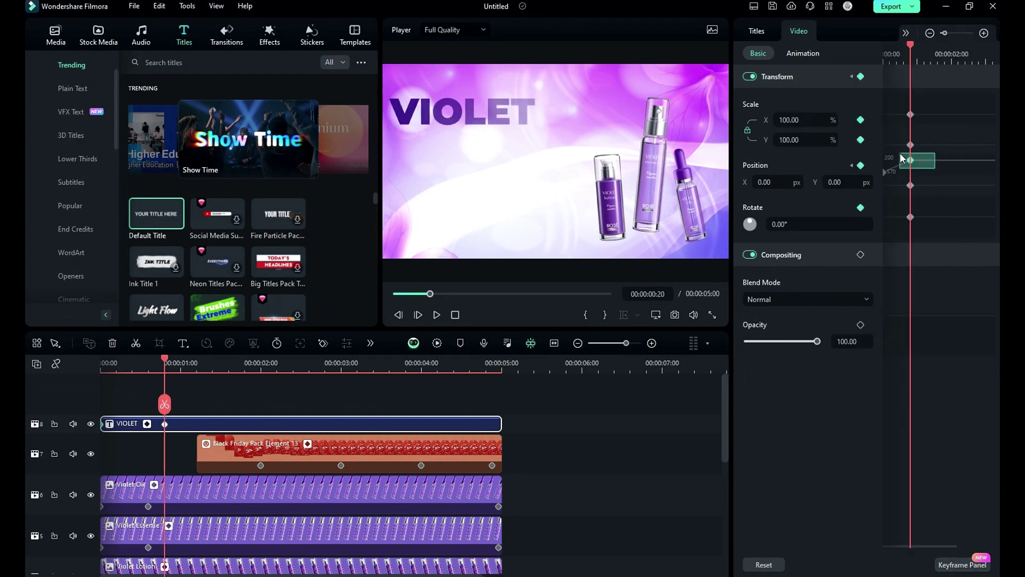
{"action": "left_click", "coordinate": [906, 34]}
{"action": "left_click", "coordinate": [939, 92]}
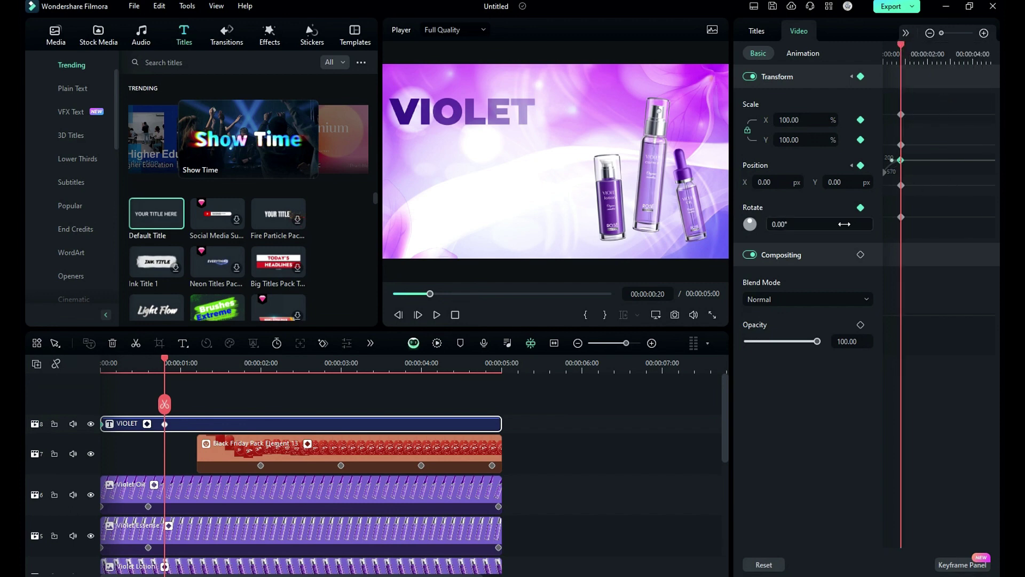
{"action": "left_click", "coordinate": [101, 367]}
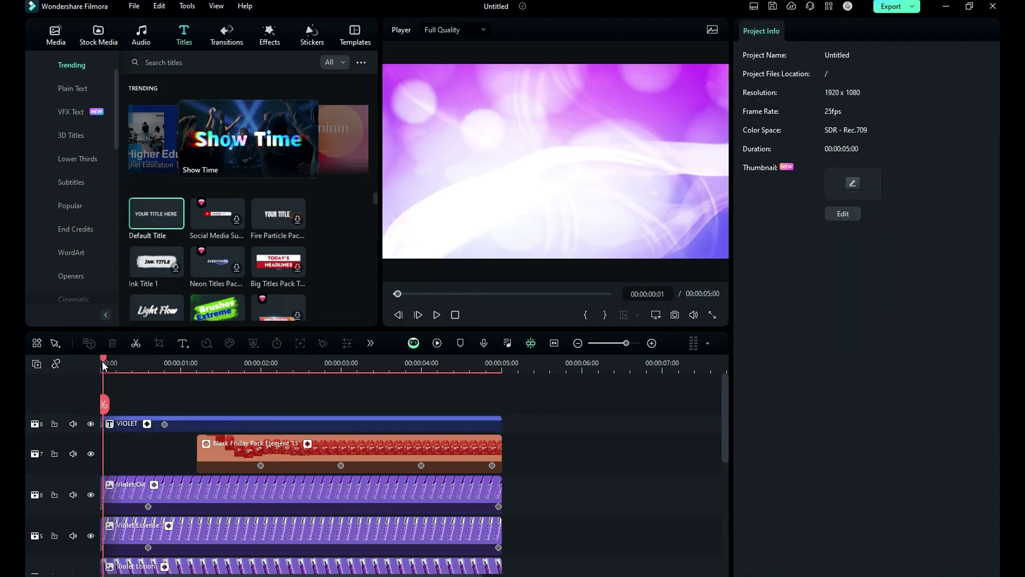
{"action": "left_click_drag", "start_coordinate": [102, 361], "coordinate": [167, 384]}
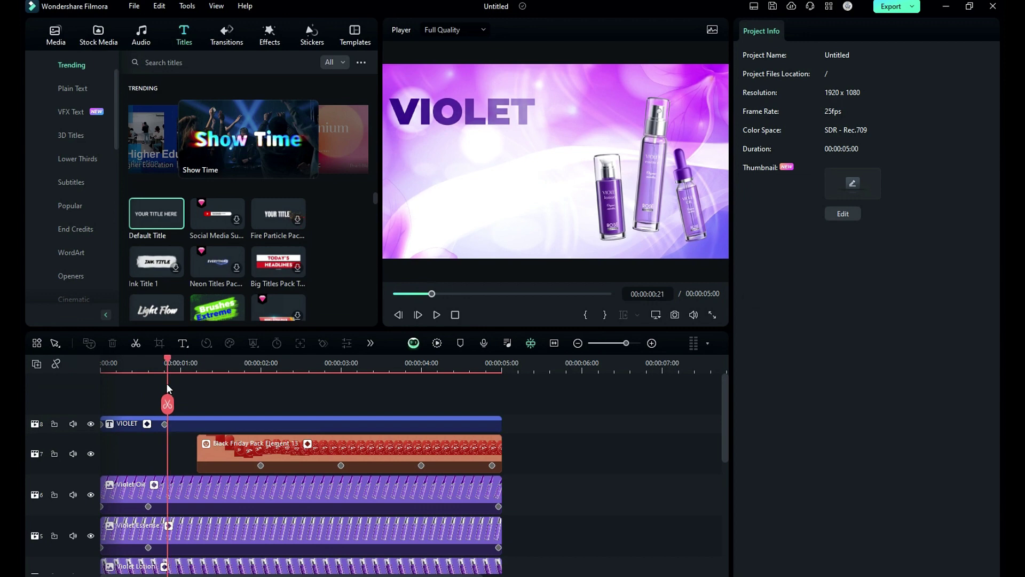
Step: Add a second default title on a new top track from 00:00:00:20 to the end of the other clips
{"action": "left_click", "coordinate": [165, 424]}
{"action": "left_click_drag", "start_coordinate": [139, 226], "coordinate": [182, 411]}
{"action": "left_click_drag", "start_coordinate": [567, 421], "coordinate": [503, 422]}
Step: Format the second title in dark purple with a Montserrat font at size 32
{"action": "left_click", "coordinate": [837, 154]}
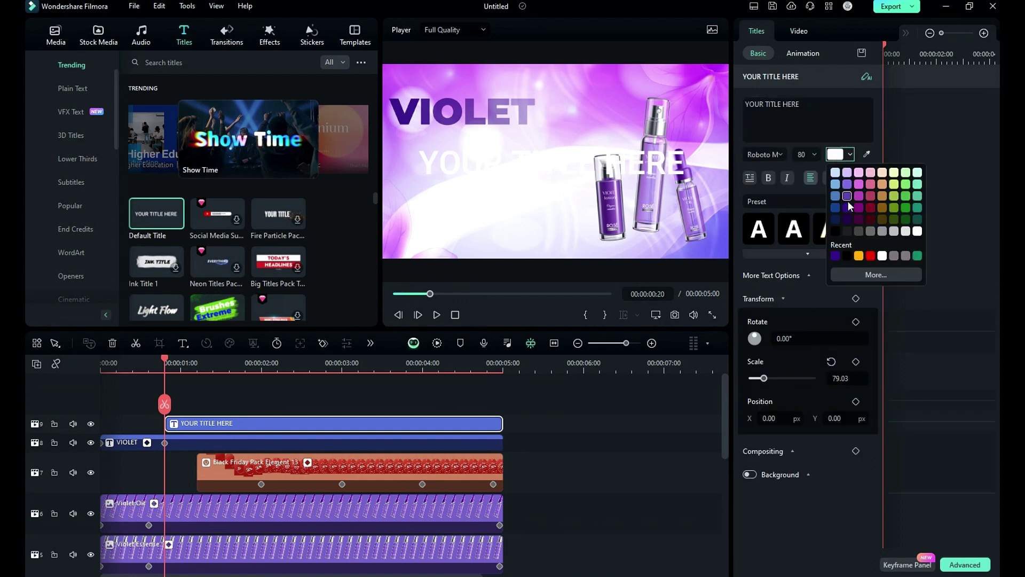
{"action": "left_click", "coordinate": [836, 259]}
{"action": "left_click", "coordinate": [767, 155]}
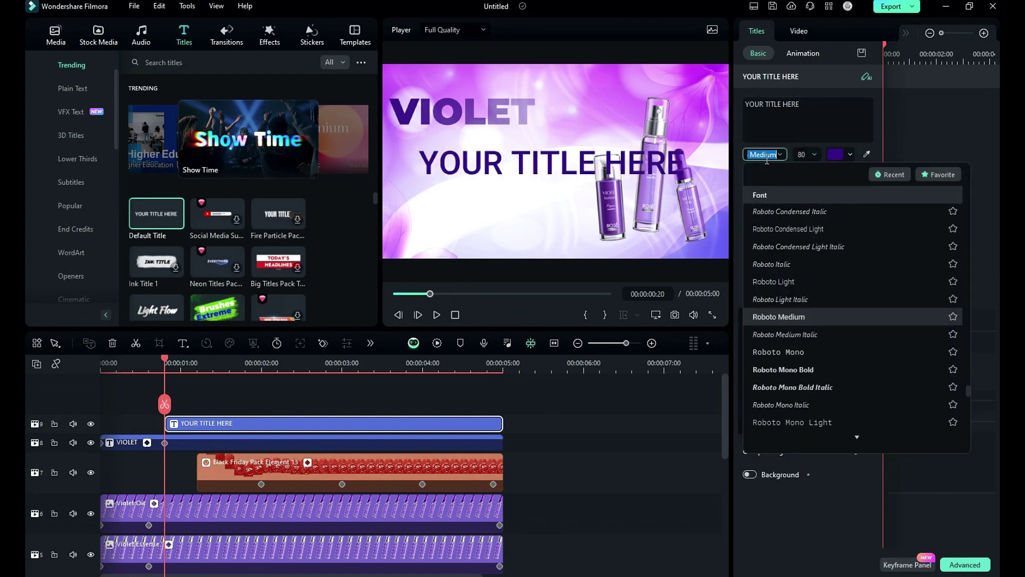
{"action": "scroll", "coordinate": [819, 416], "scroll_direction": "up", "scroll_amount": 10}
{"action": "left_click", "coordinate": [787, 247]}
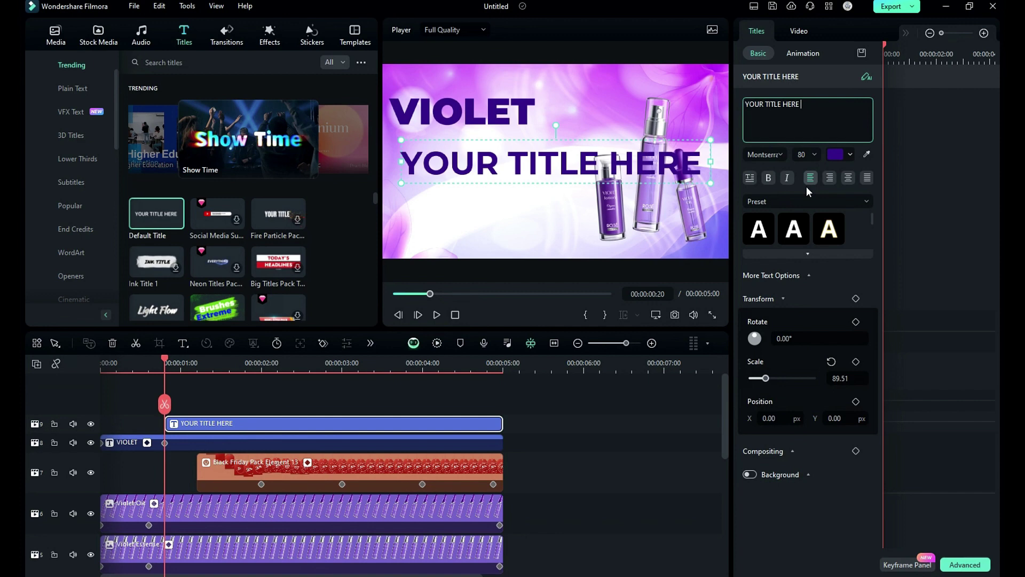
{"action": "left_click", "coordinate": [805, 154]}
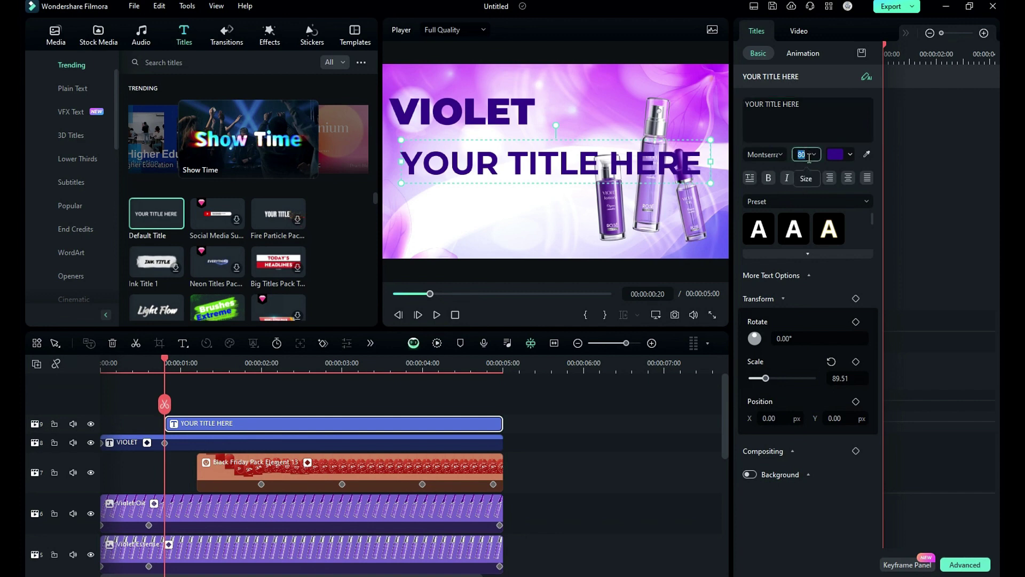
{"action": "type", "text": "32"}
Step: Replace the second title's text with RANGE OF SKIN PRODUCTS on two lines and centre-align it
{"action": "left_click_drag", "start_coordinate": [801, 105], "coordinate": [888, 137]}
{"action": "type", "text": "RANGE OF "}
{"action": "type", "text": "SKIN PRODUCTS"}
{"action": "left_click", "coordinate": [848, 177]}
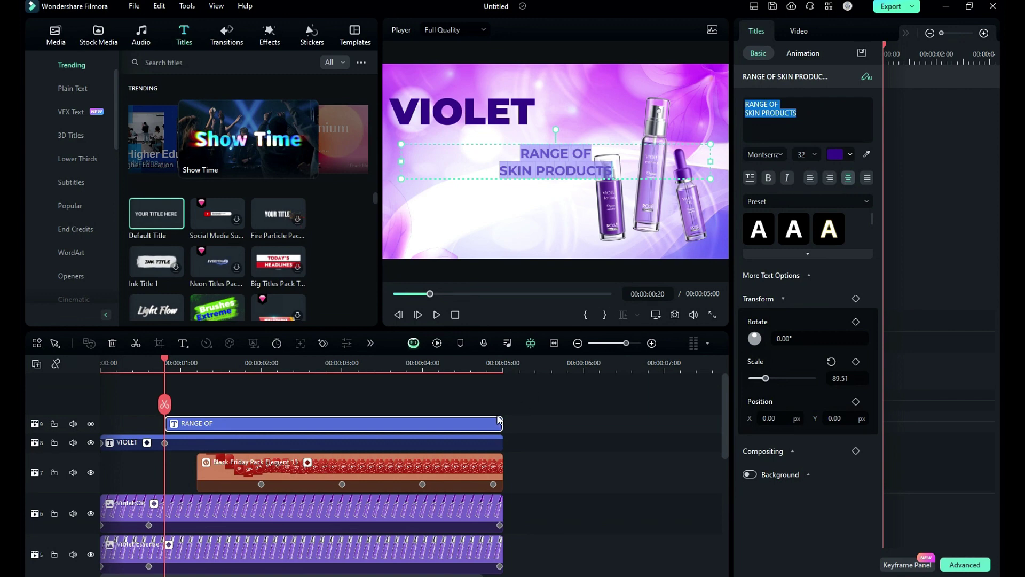
Step: Position the RANGE OF SKIN PRODUCTS title directly beneath the VIOLET title, with its Y position at 93 px
{"action": "left_click_drag", "start_coordinate": [764, 417], "coordinate": [764, 417]}
{"action": "left_click_drag", "start_coordinate": [834, 417], "coordinate": [884, 417]}
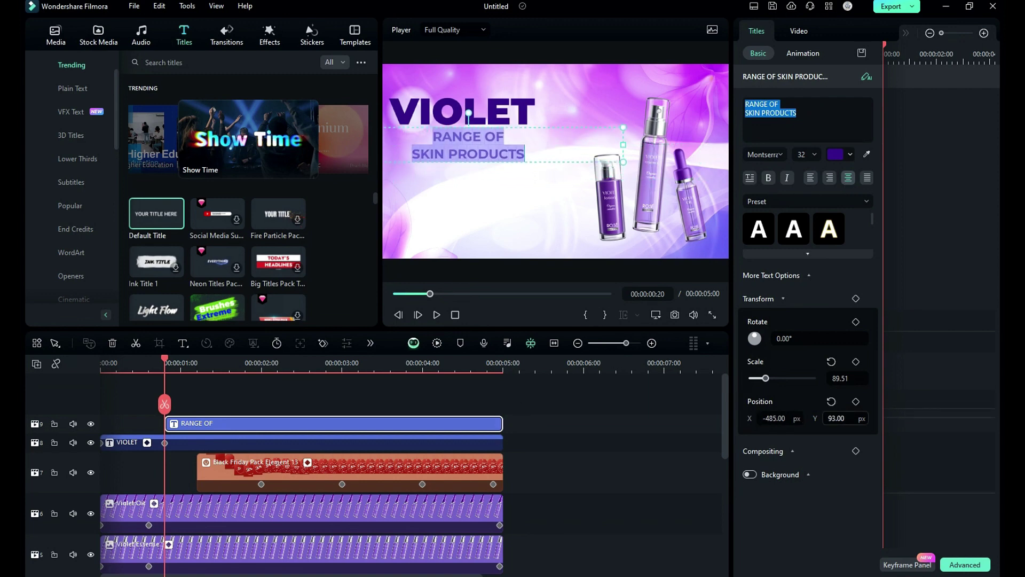
{"action": "left_click_drag", "start_coordinate": [780, 418], "coordinate": [756, 418]}
Step: Apply the Jump-style In animation to the RANGE OF SKIN PRODUCTS title with a duration of 1.48 s
{"action": "left_click", "coordinate": [803, 52]}
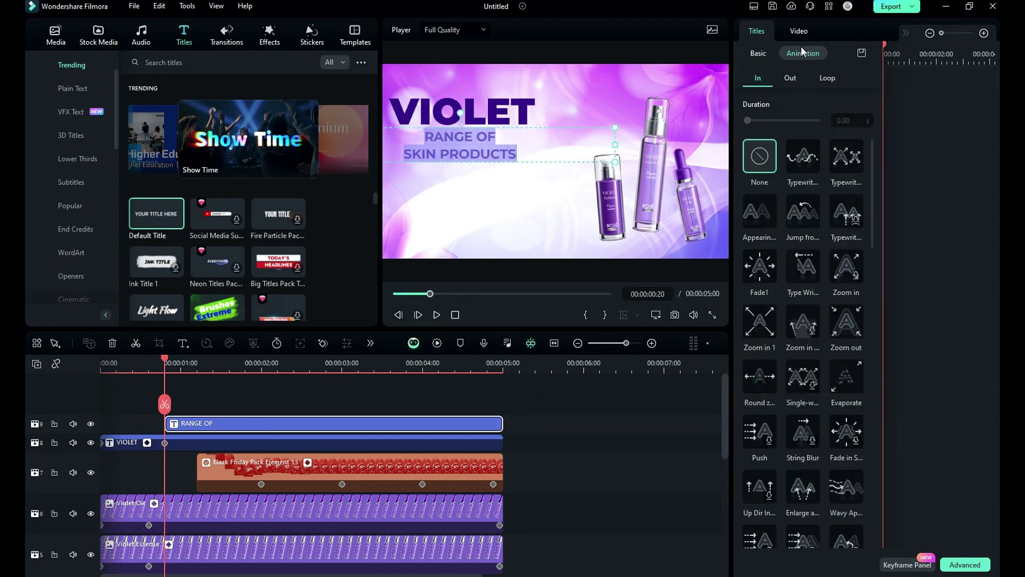
{"action": "left_click", "coordinate": [802, 222]}
{"action": "mouse_move", "coordinate": [772, 122]}
{"action": "left_mouse_down"}
{"action": "mouse_move", "coordinate": [760, 121]}
{"action": "mouse_move", "coordinate": [772, 127]}
{"action": "left_mouse_up"}
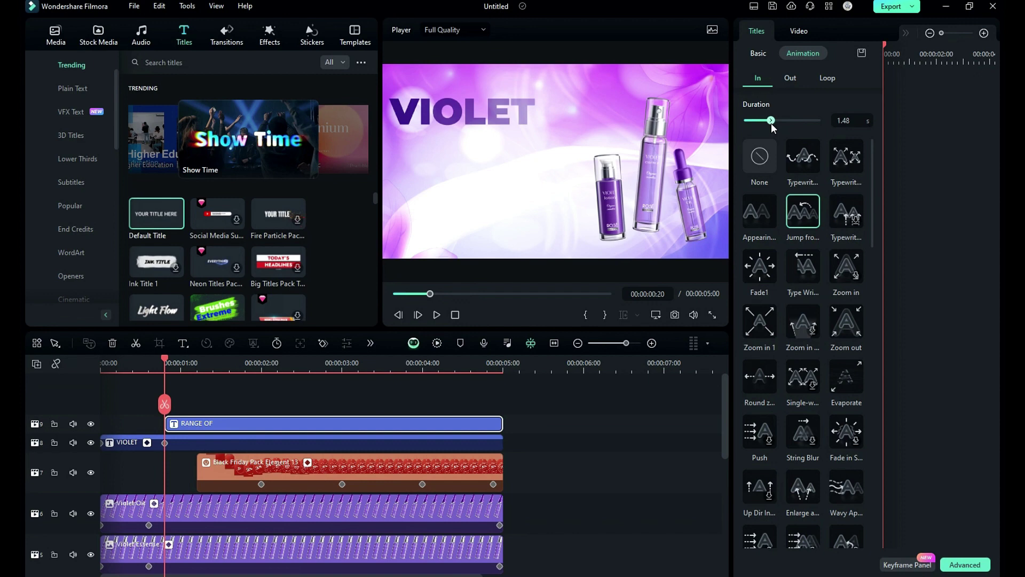
Step: Add a third default title on a new top track from 00:00:01:00 to the end of the other clips
{"action": "left_click_drag", "start_coordinate": [163, 391], "coordinate": [272, 431]}
{"action": "left_click_drag", "start_coordinate": [156, 216], "coordinate": [184, 423]}
{"action": "left_click_drag", "start_coordinate": [580, 427], "coordinate": [502, 425]}
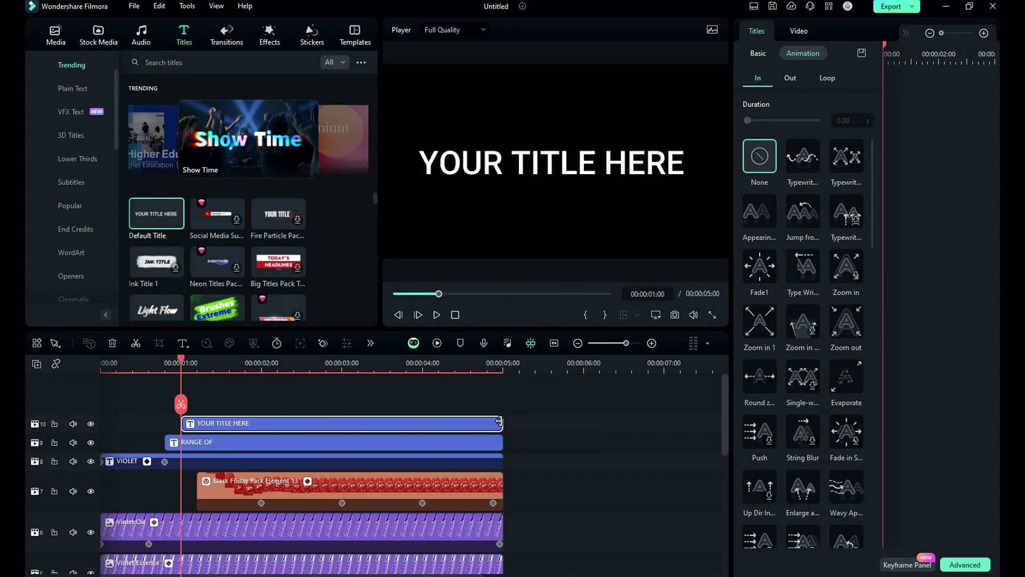
Step: Format the third title in dark purple at font size 16
{"action": "left_click", "coordinate": [758, 52]}
{"action": "left_click", "coordinate": [850, 154]}
{"action": "left_click", "coordinate": [839, 257]}
{"action": "double_click", "coordinate": [804, 154]}
{"action": "type", "text": "16"}
Step: Replace the third title's text with three dashed lines: SKIN FRIENDLY, SPF 24 and HYALURONIC ACID
{"action": "left_click_drag", "start_coordinate": [801, 104], "coordinate": [744, 93]}
{"action": "type", "text": "-"}
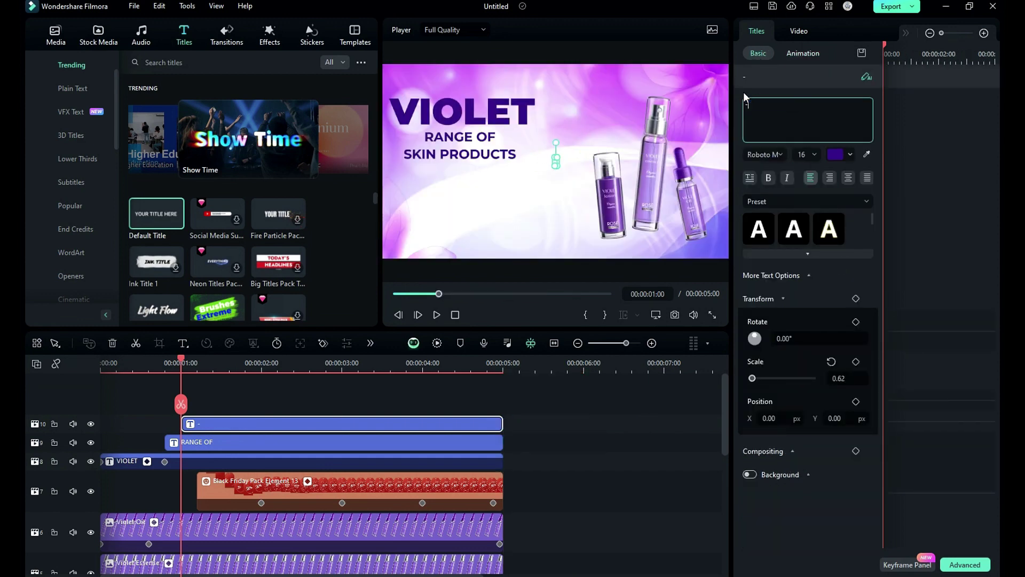
{"action": "type", "text": " SKIN FRIENDLY"}
{"action": "key", "text": "Return"}
{"action": "type", "text": "- SPF 24"}
{"action": "key", "text": "Return"}
{"action": "type", "text": "- H"}
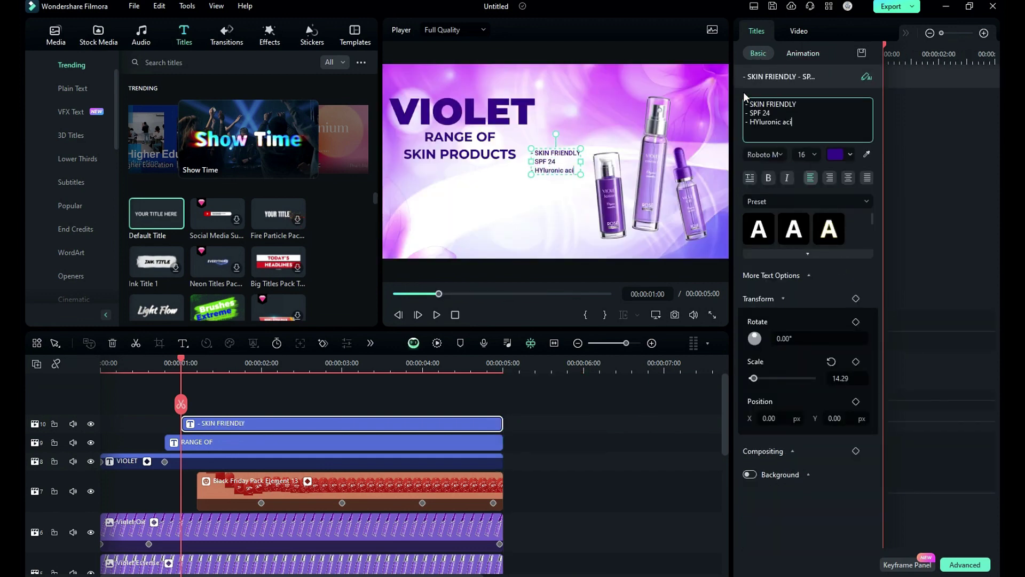
{"action": "type", "text": "YALURONIC ACID"}
{"action": "left_click", "coordinate": [395, 409]}
{"action": "left_click", "coordinate": [396, 423]}
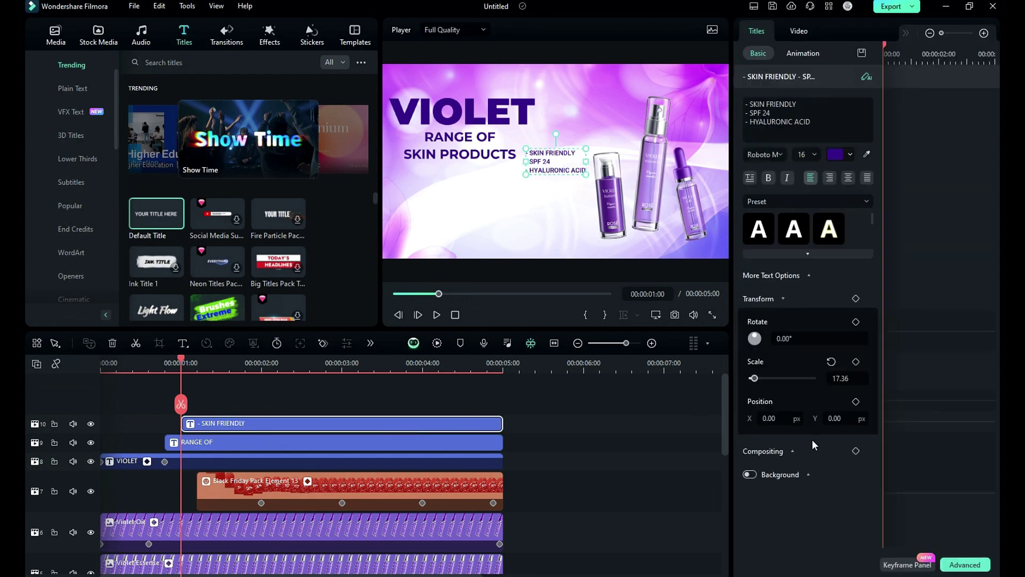
Step: Position the feature-list title at X -583, Y -90 px and give it a Typewriter In animation lasting 2.10 s
{"action": "left_click_drag", "start_coordinate": [775, 419], "coordinate": [464, 419]}
{"action": "left_click_drag", "start_coordinate": [847, 422], "coordinate": [799, 421]}
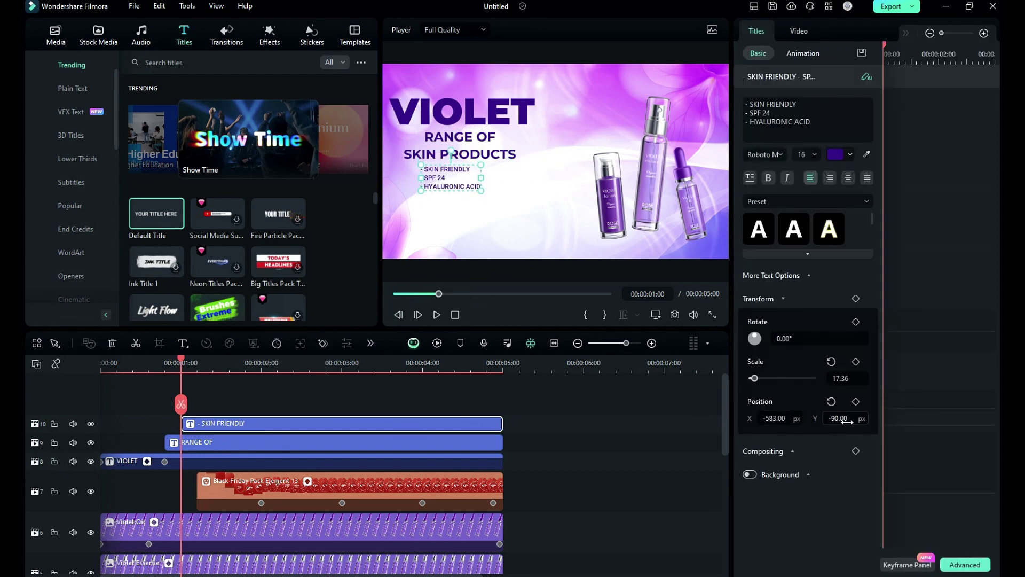
{"action": "left_click", "coordinate": [803, 52]}
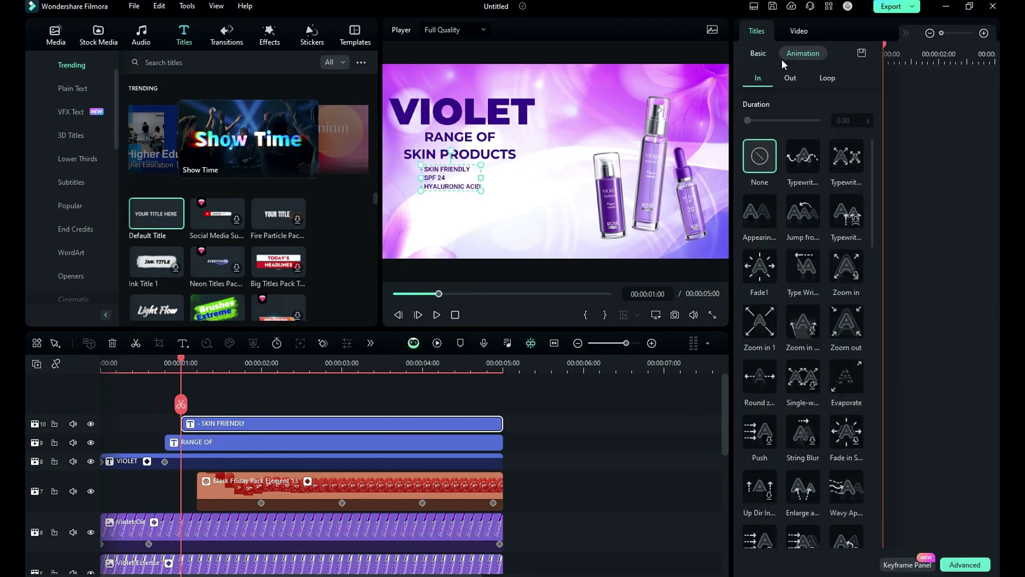
{"action": "left_click", "coordinate": [839, 158]}
Step: Add the Gradient 6 stock colour to a new top track near the end of the timeline and show its frame at 00:00:05:17
{"action": "left_click", "coordinate": [102, 42]}
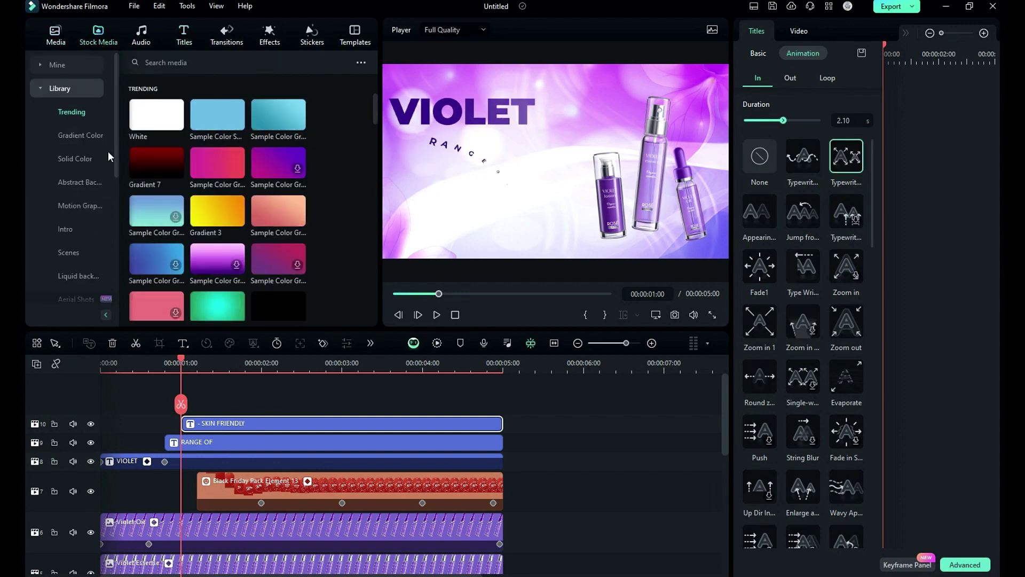
{"action": "left_click", "coordinate": [83, 136]}
{"action": "left_click_drag", "start_coordinate": [220, 257], "coordinate": [476, 401]}
{"action": "left_click", "coordinate": [557, 363]}
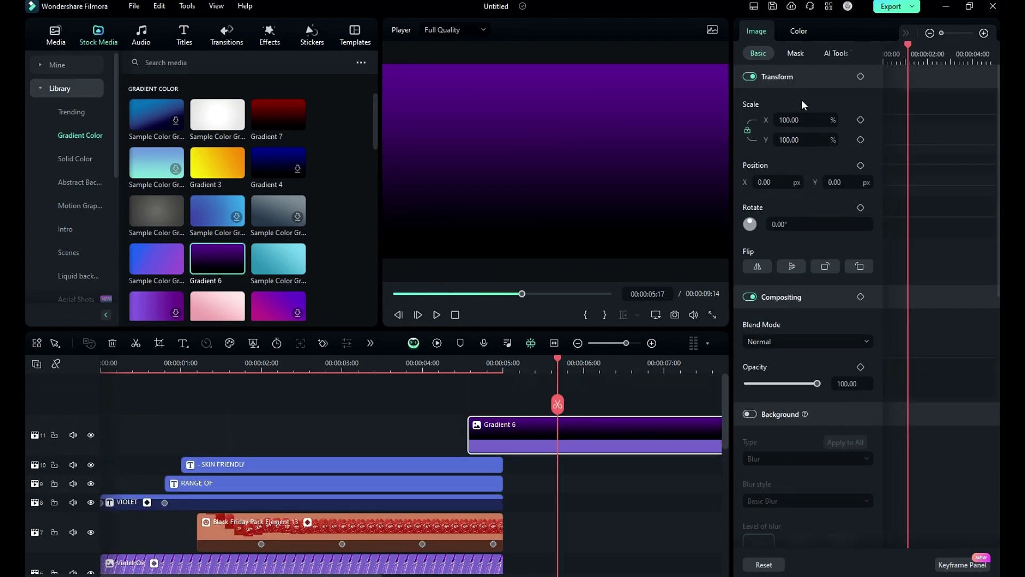
Step: Apply a rectangle mask to the gradient clip and shape it into a wide, rounded button
{"action": "left_click", "coordinate": [794, 54]}
{"action": "left_click", "coordinate": [801, 122]}
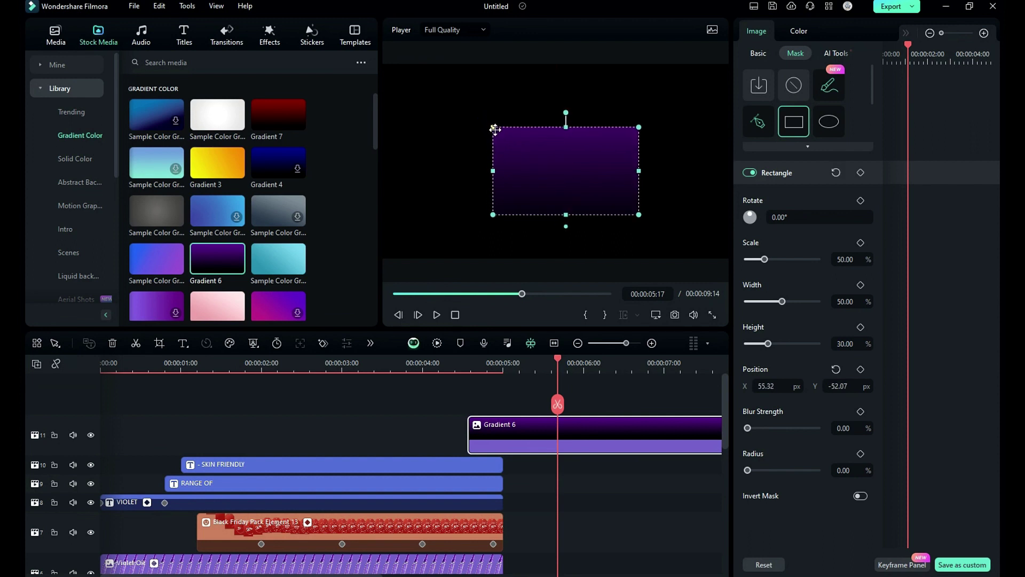
{"action": "left_click_drag", "start_coordinate": [492, 128], "coordinate": [483, 118]}
{"action": "left_click_drag", "start_coordinate": [483, 162], "coordinate": [448, 162]}
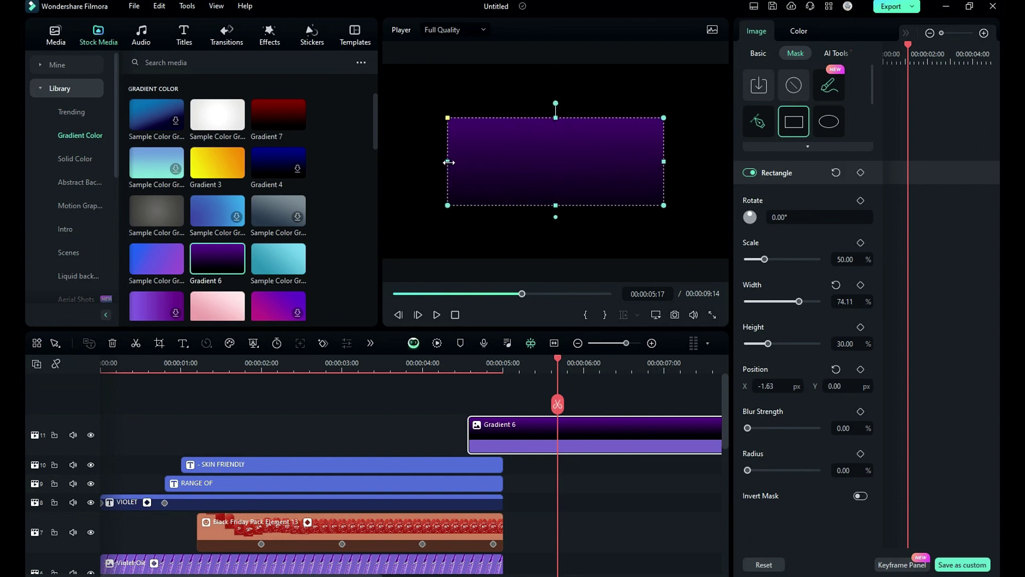
{"action": "left_click_drag", "start_coordinate": [458, 126], "coordinate": [489, 154]}
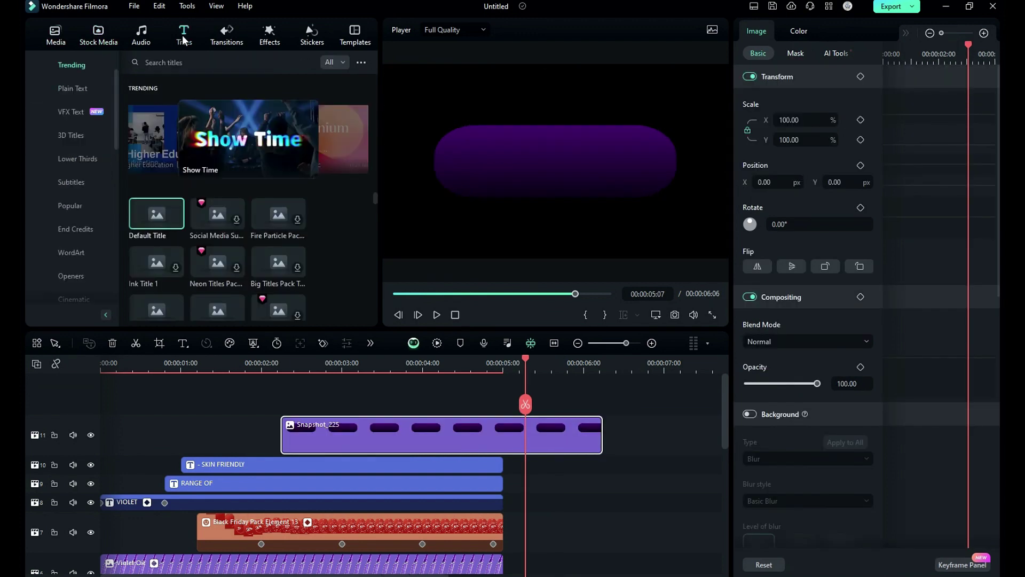
Step: Add a default title over the purple button shape, reading BUY NOW at font size 90
{"action": "left_click_drag", "start_coordinate": [156, 213], "coordinate": [500, 423]}
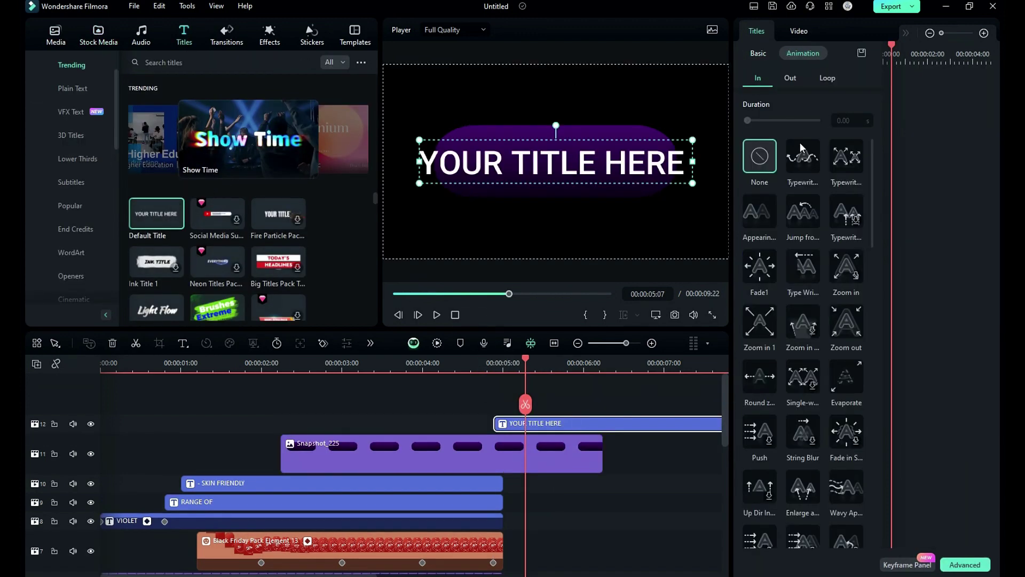
{"action": "left_click_drag", "start_coordinate": [828, 104], "coordinate": [736, 97]}
{"action": "type", "text": "BUY NOW"}
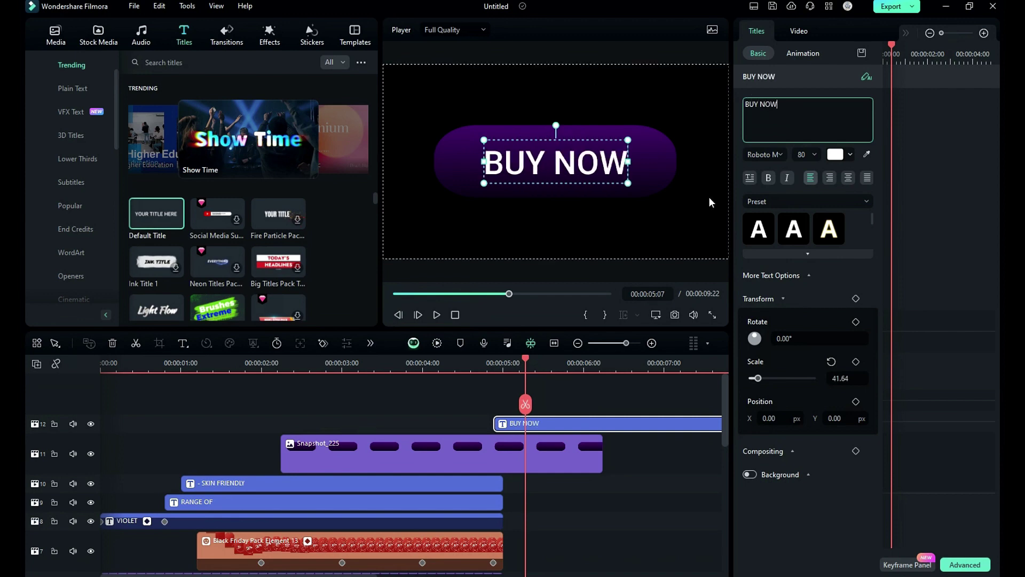
{"action": "left_click", "coordinate": [798, 154]}
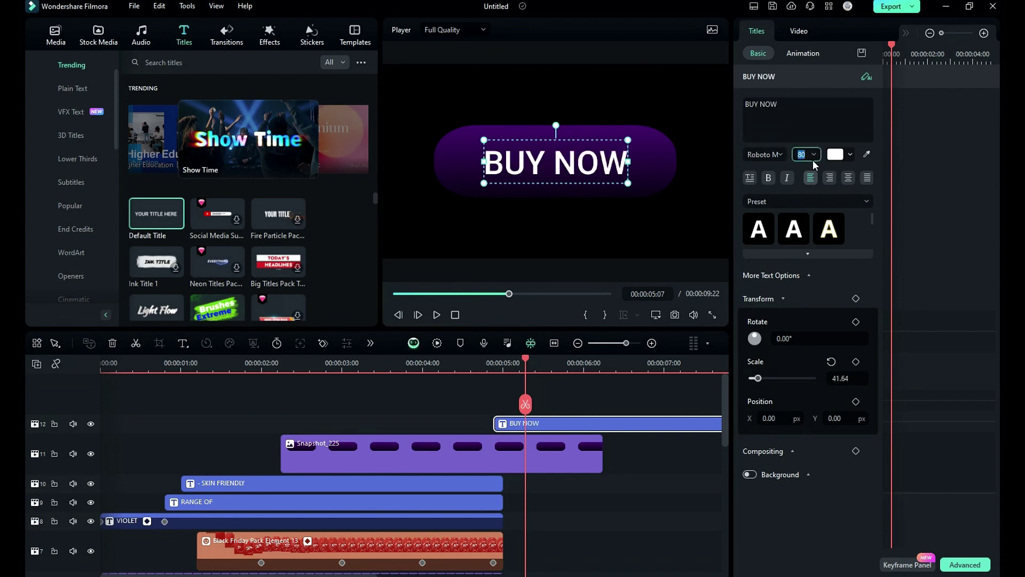
{"action": "type", "text": "90"}
{"action": "left_click", "coordinate": [610, 475]}
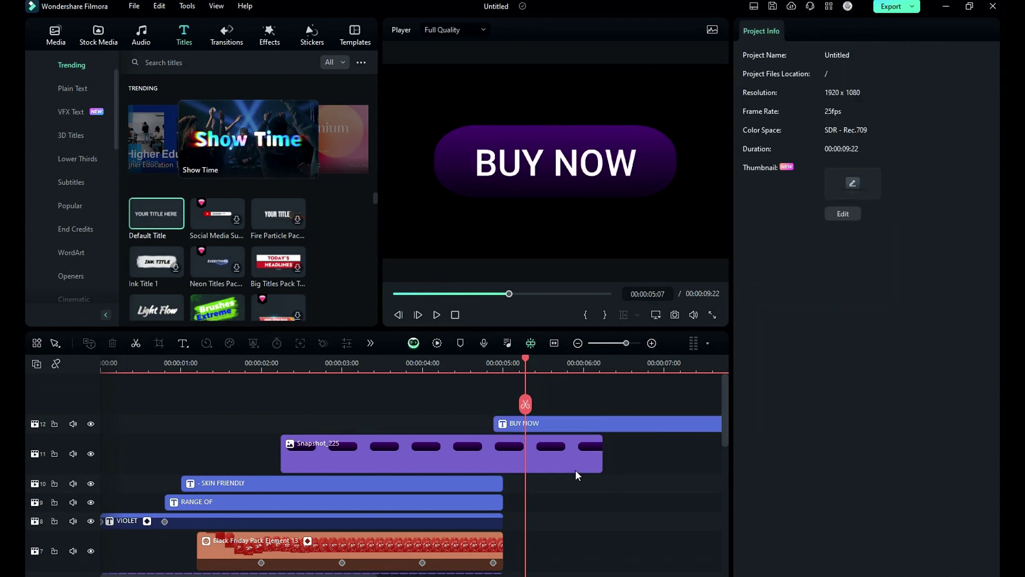
Step: Save a PNG snapshot of the BUY NOW button and delete its title and shape clips from the timeline
{"action": "left_click", "coordinate": [675, 315]}
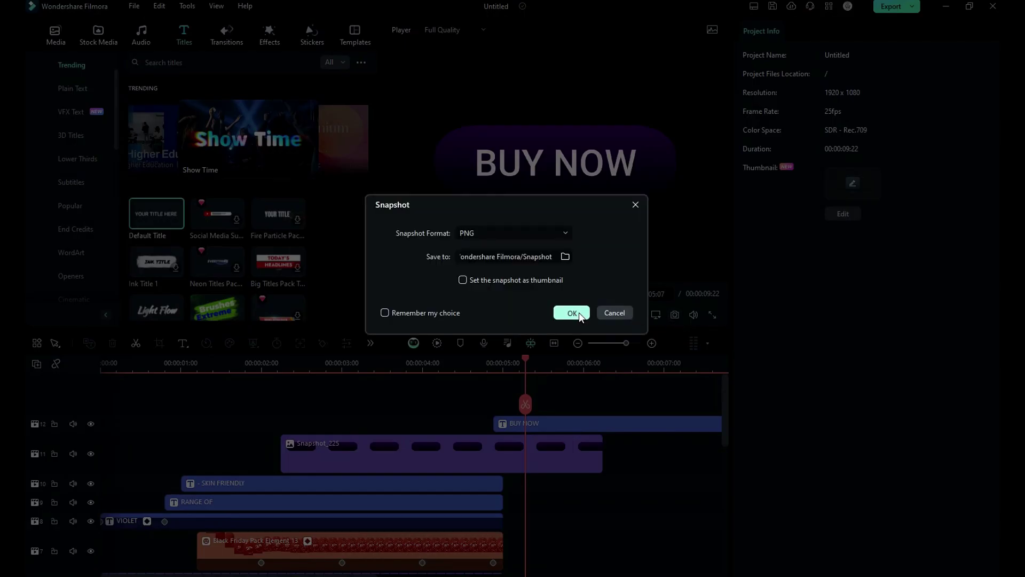
{"action": "left_click", "coordinate": [561, 312]}
{"action": "left_click_drag", "start_coordinate": [557, 402], "coordinate": [555, 466]}
{"action": "key", "text": "Delete"}
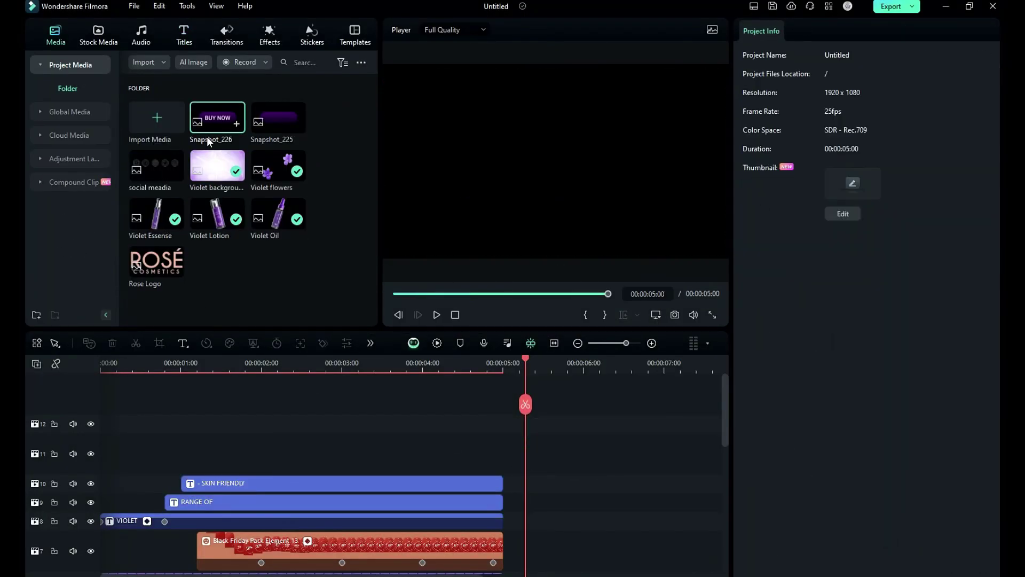
Step: Place the BUY NOW snapshot on track 11 at 00:00:01:05 and trim it to end at 00:00:05:00
{"action": "left_click_drag", "start_coordinate": [210, 369], "coordinate": [200, 451]}
{"action": "left_click", "coordinate": [198, 367]}
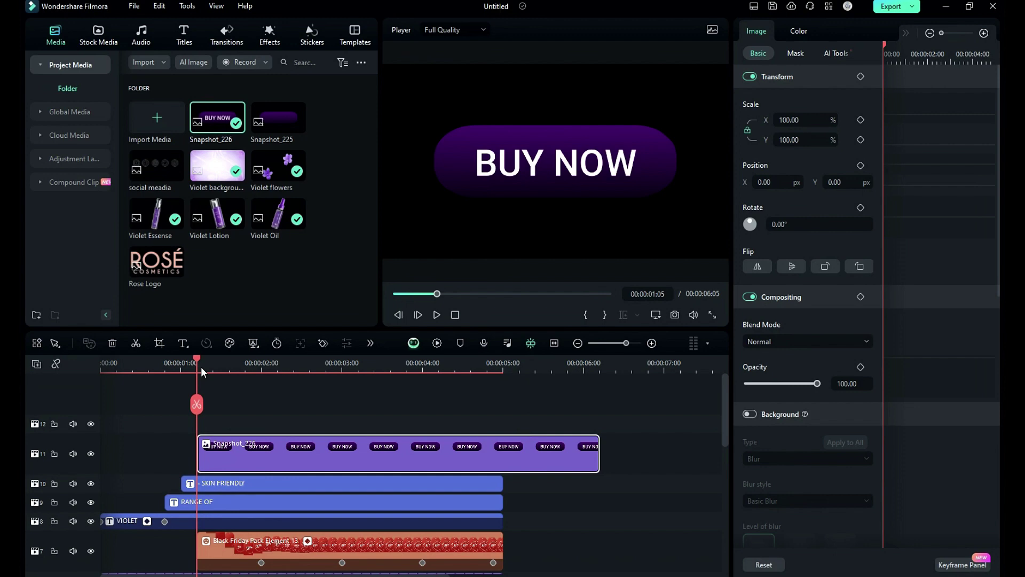
{"action": "left_click_drag", "start_coordinate": [591, 456], "coordinate": [502, 456]}
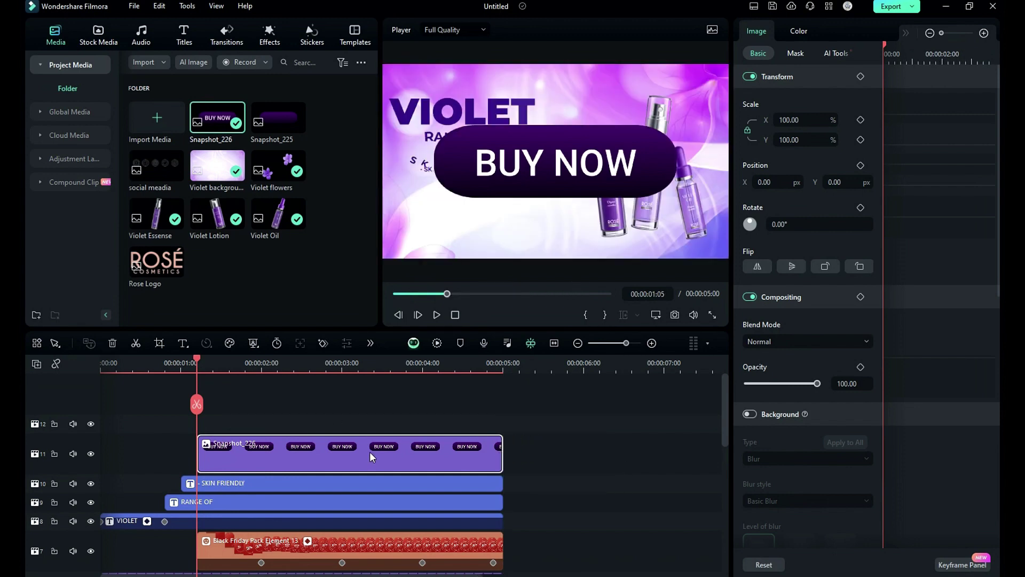
Step: Scale the BUY NOW image to 22% and position it at X -613, Y -315 px, below the feature list
{"action": "left_click_drag", "start_coordinate": [789, 141], "coordinate": [761, 141]}
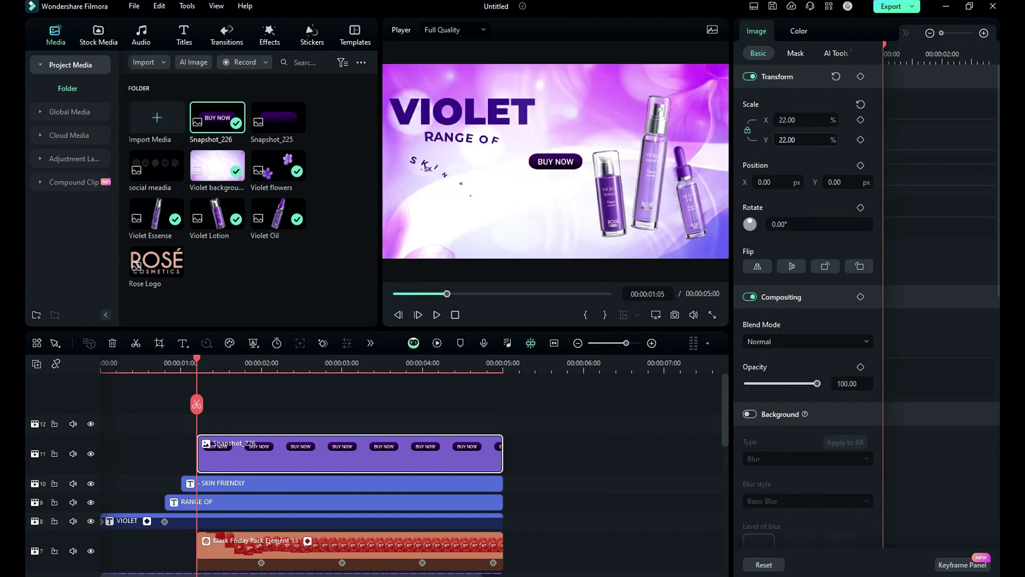
{"action": "left_click", "coordinate": [309, 368]}
{"action": "left_click_drag", "start_coordinate": [841, 182], "coordinate": [761, 185]}
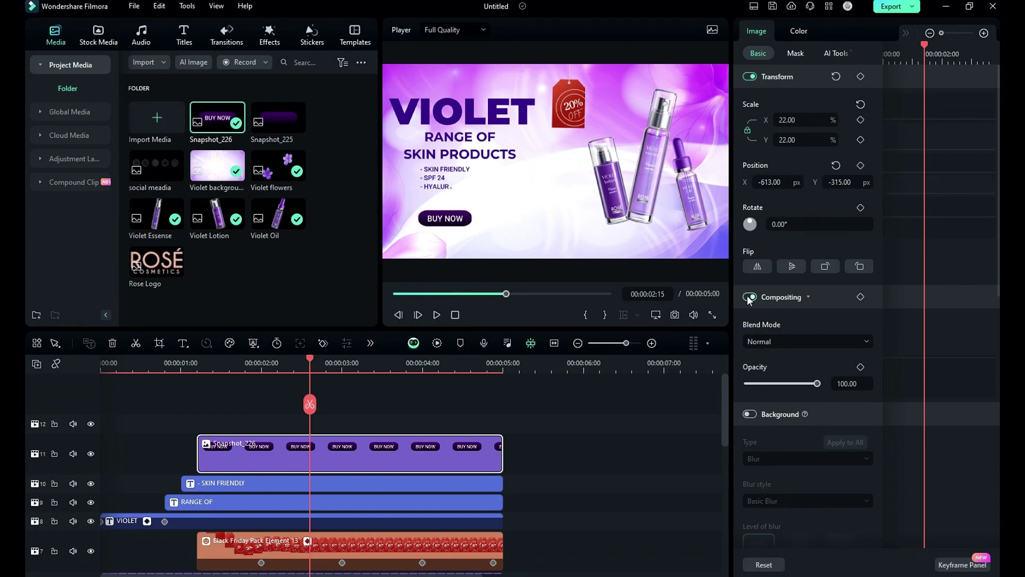
Step: Keyframe the BUY NOW image's transform at 00:00:01:05 with its scale shrunk, and set its scale to 30% at 00:00:01:20
{"action": "left_click", "coordinate": [196, 369]}
{"action": "left_click_drag", "start_coordinate": [788, 141], "coordinate": [773, 141]}
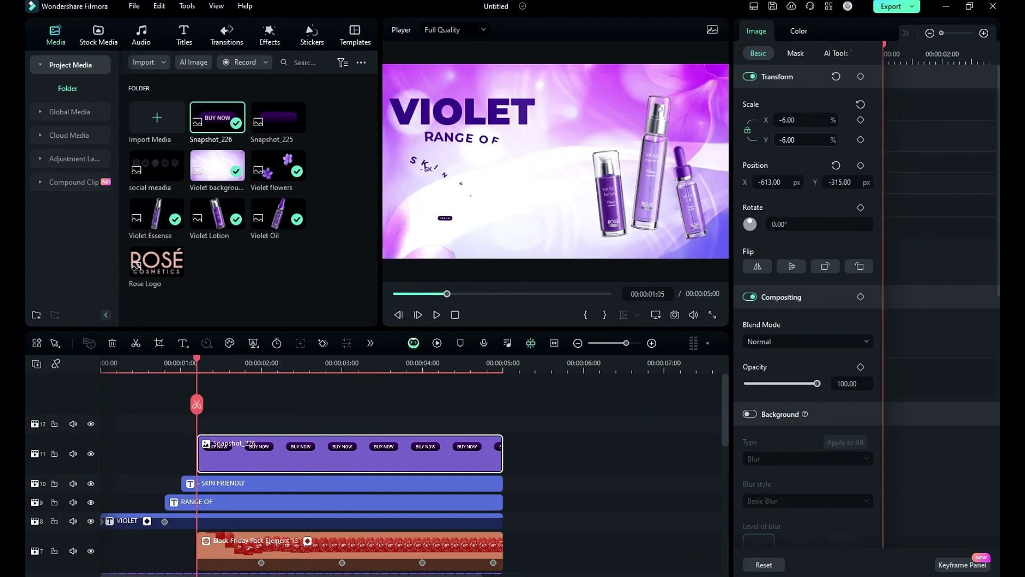
{"action": "left_click", "coordinate": [861, 76]}
{"action": "left_click_drag", "start_coordinate": [210, 362], "coordinate": [245, 384]}
{"action": "left_click_drag", "start_coordinate": [816, 144], "coordinate": [780, 136]}
{"action": "type", "text": "30"}
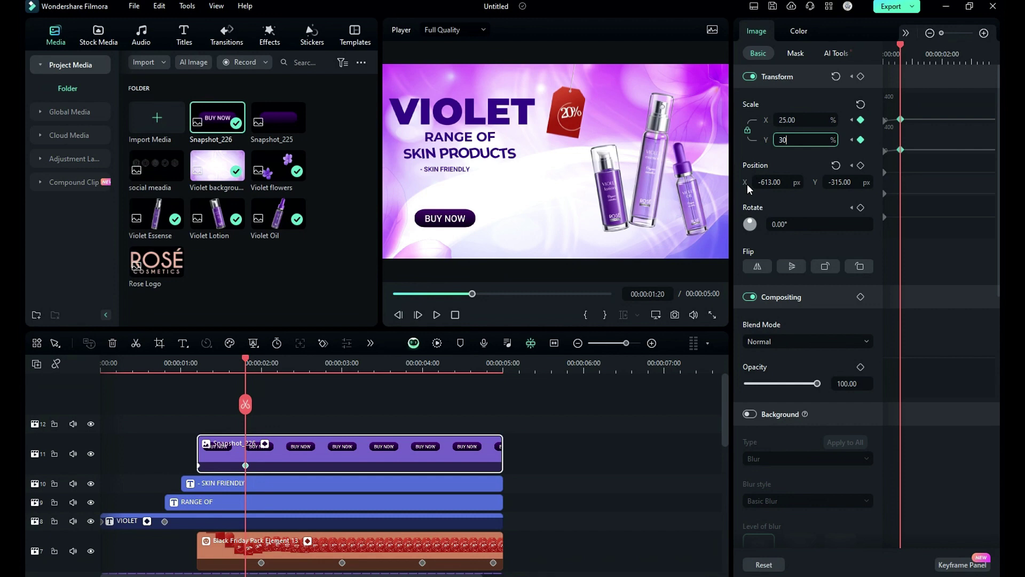
Step: Keyframe the BUY NOW image's scale at 20% at 00:00:02:00 and 25% at 00:00:02:05
{"action": "left_click_drag", "start_coordinate": [245, 363], "coordinate": [262, 368]}
{"action": "left_click_drag", "start_coordinate": [807, 141], "coordinate": [782, 131]}
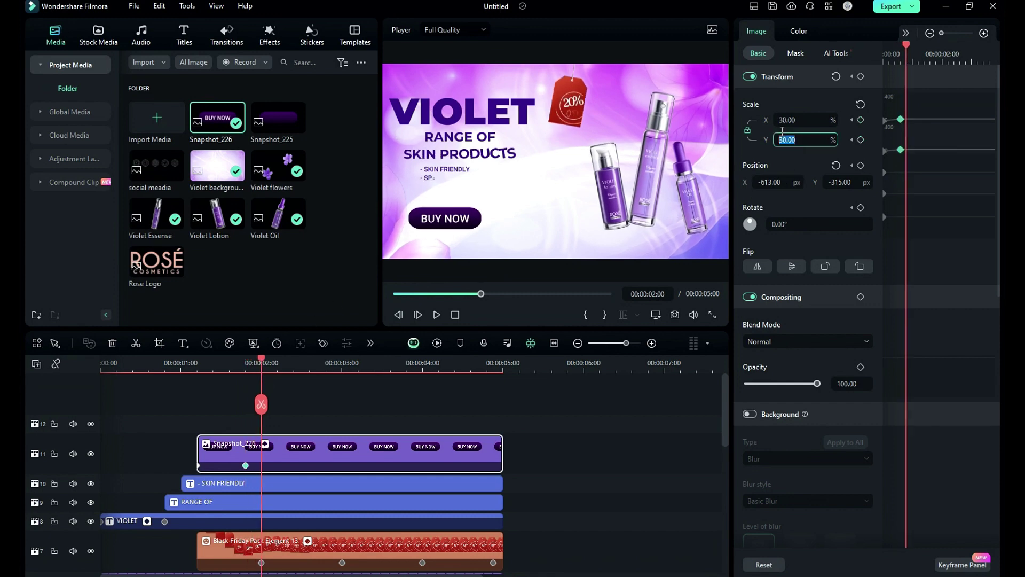
{"action": "type", "text": "20"}
{"action": "key", "text": "Return"}
{"action": "left_click_drag", "start_coordinate": [261, 365], "coordinate": [278, 383]}
{"action": "left_click", "coordinate": [810, 141]}
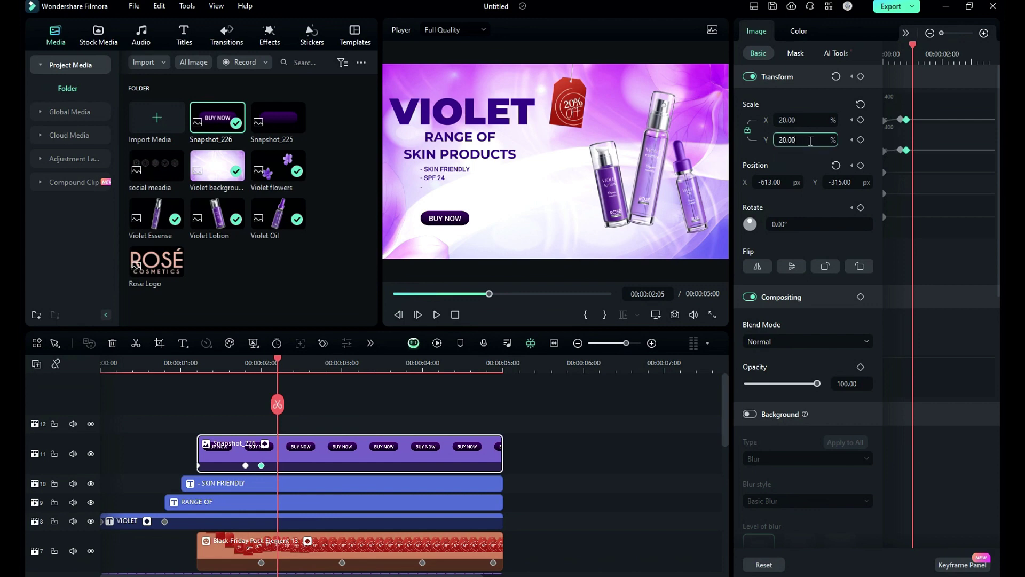
{"action": "type", "text": "25"}
{"action": "key", "text": "Return"}
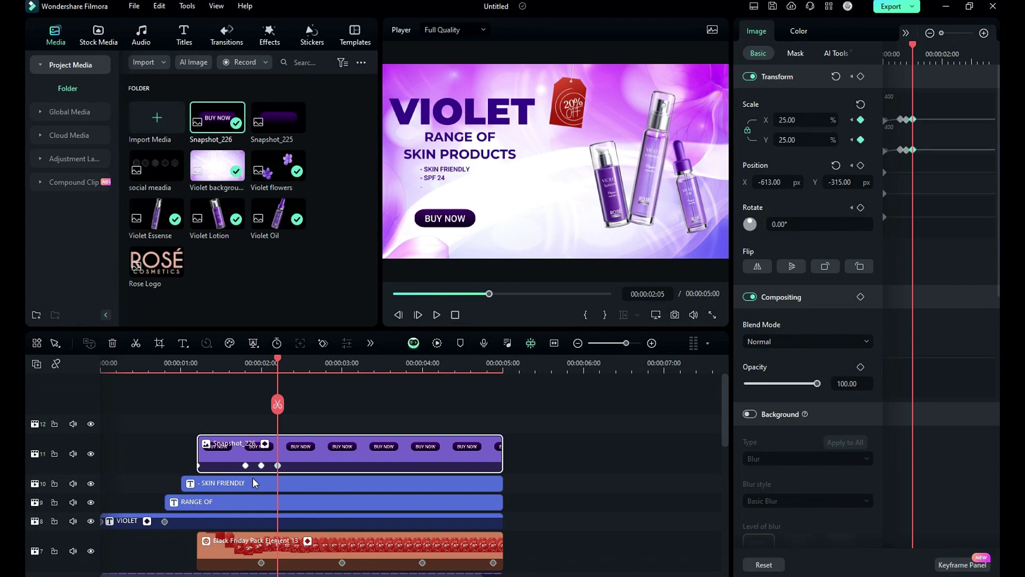
Step: Add the SALE sticker found under BLACK FRIDAY to the empty top track, scaled to 33%, above the VIOLET title at X -583, Y 548
{"action": "left_click", "coordinate": [311, 33]}
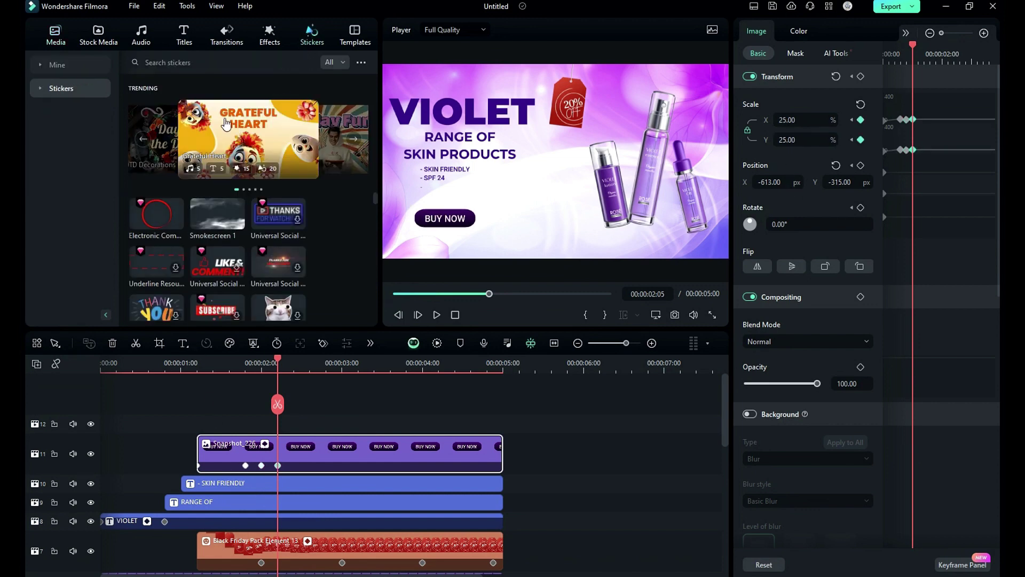
{"action": "left_click", "coordinate": [212, 63]}
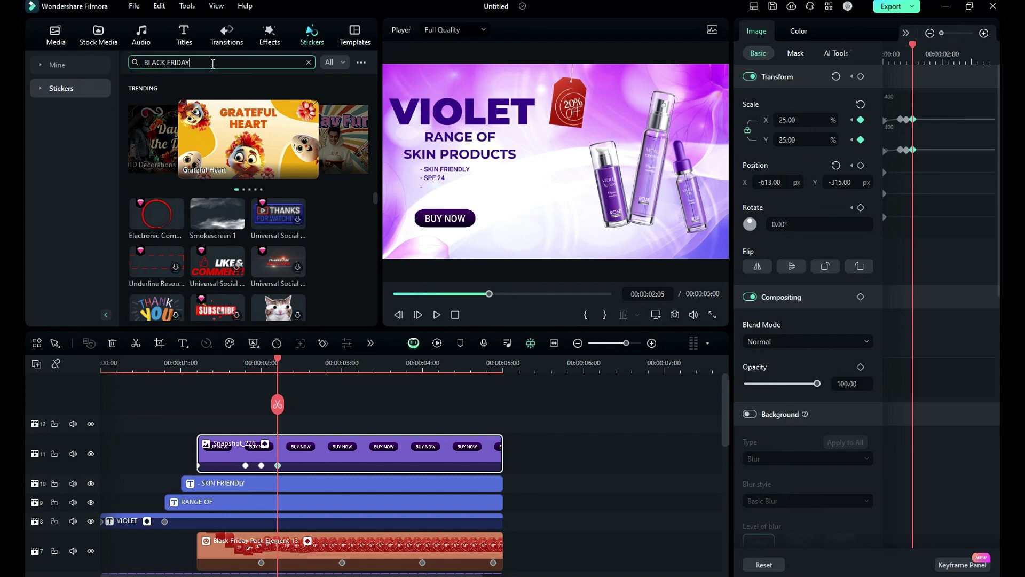
{"action": "key", "text": "Return"}
{"action": "scroll", "coordinate": [237, 170], "scroll_direction": "down", "scroll_amount": 3}
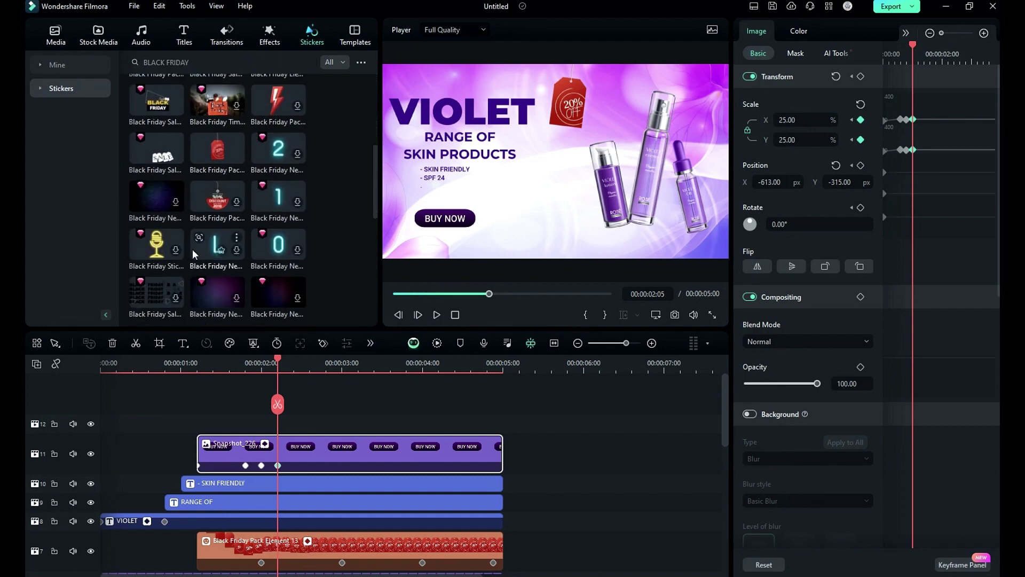
{"action": "left_click_drag", "start_coordinate": [135, 144], "coordinate": [63, 427]}
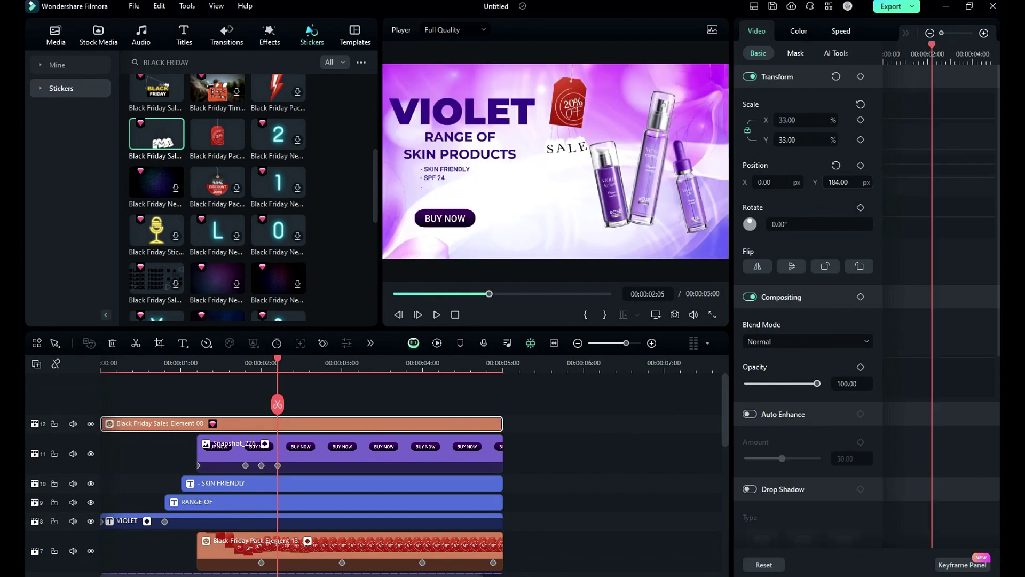
{"action": "left_click_drag", "start_coordinate": [567, 147], "coordinate": [462, 81]}
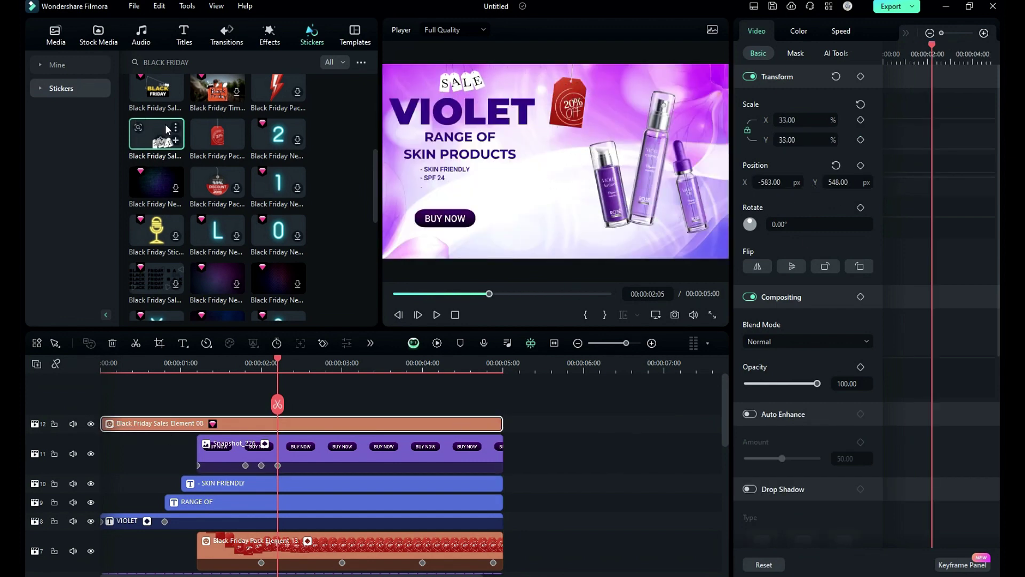
Step: Add another default title in dark purple on a new top track, spanning the timeline from the start to 00:00:05:00
{"action": "left_click", "coordinate": [184, 35]}
{"action": "left_click_drag", "start_coordinate": [156, 213], "coordinate": [122, 400]}
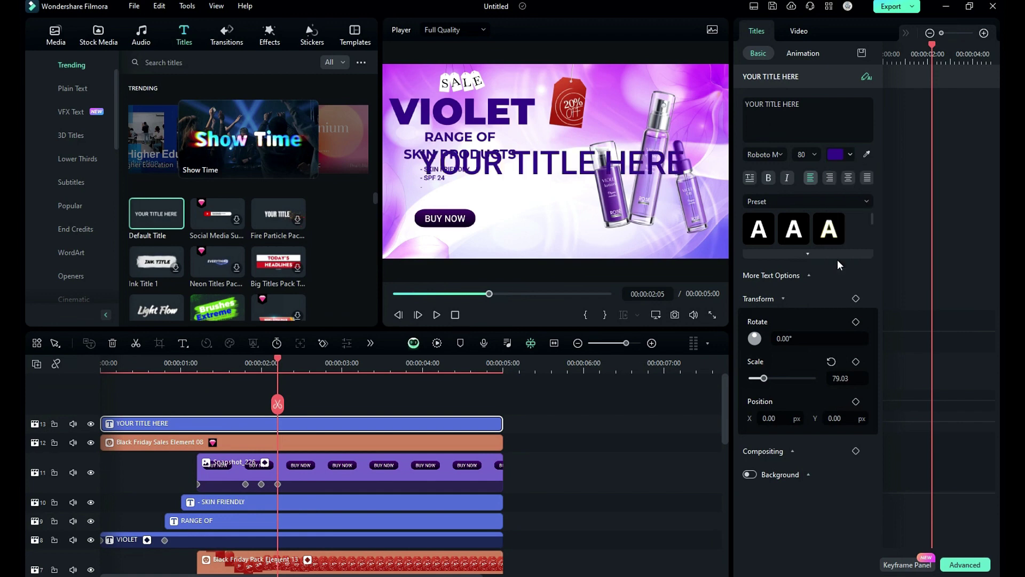
{"action": "left_click_drag", "start_coordinate": [803, 105], "coordinate": [721, 101]}
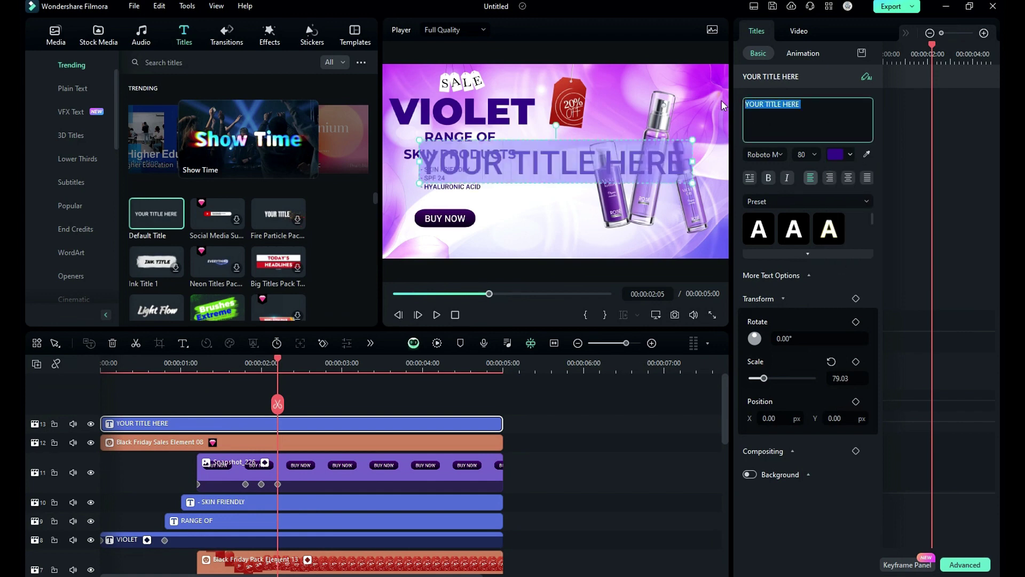
{"action": "type", "text": "www.roseproducts.com"}
{"action": "left_click", "coordinate": [814, 154]}
{"action": "left_click", "coordinate": [798, 174]}
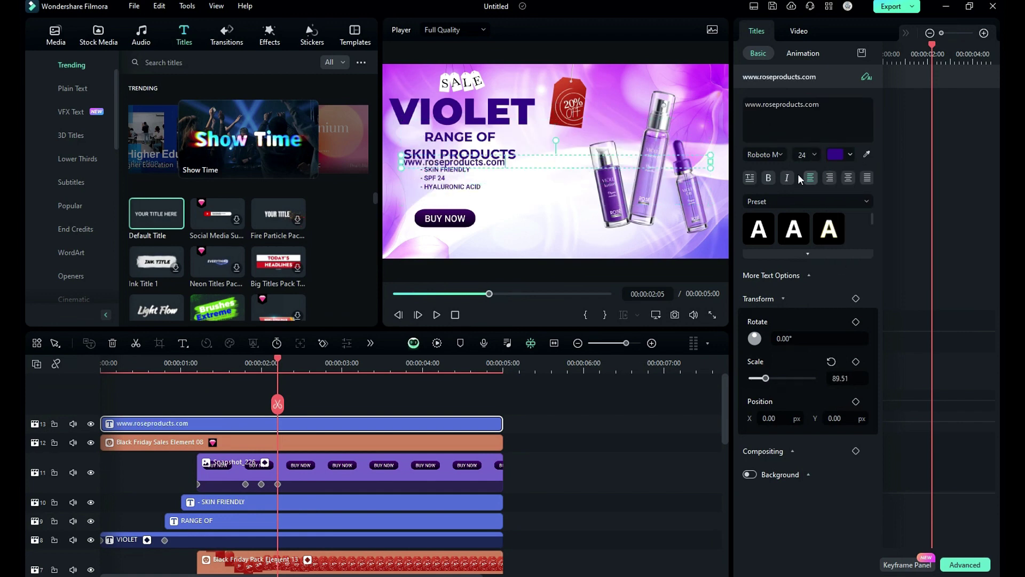
{"action": "left_click_drag", "start_coordinate": [838, 418], "coordinate": [822, 418]}
Step: Keyframe the web address title's transform at 00:00:02:05 and set its position X to -679 at 00:00:01:10
{"action": "left_click", "coordinate": [797, 31]}
{"action": "left_click", "coordinate": [859, 77]}
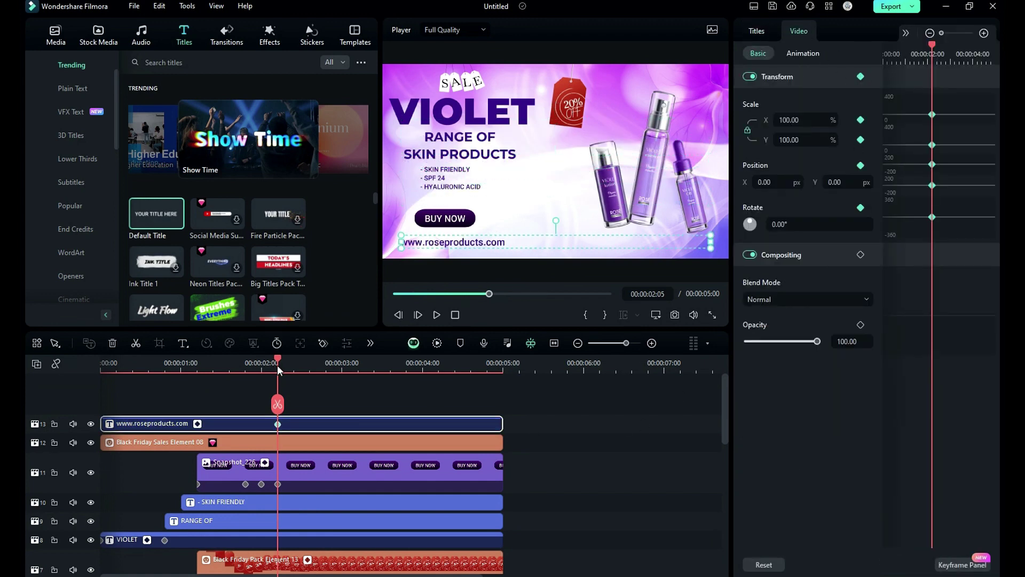
{"action": "left_click_drag", "start_coordinate": [278, 366], "coordinate": [213, 366]}
{"action": "left_click_drag", "start_coordinate": [769, 182], "coordinate": [736, 182]}
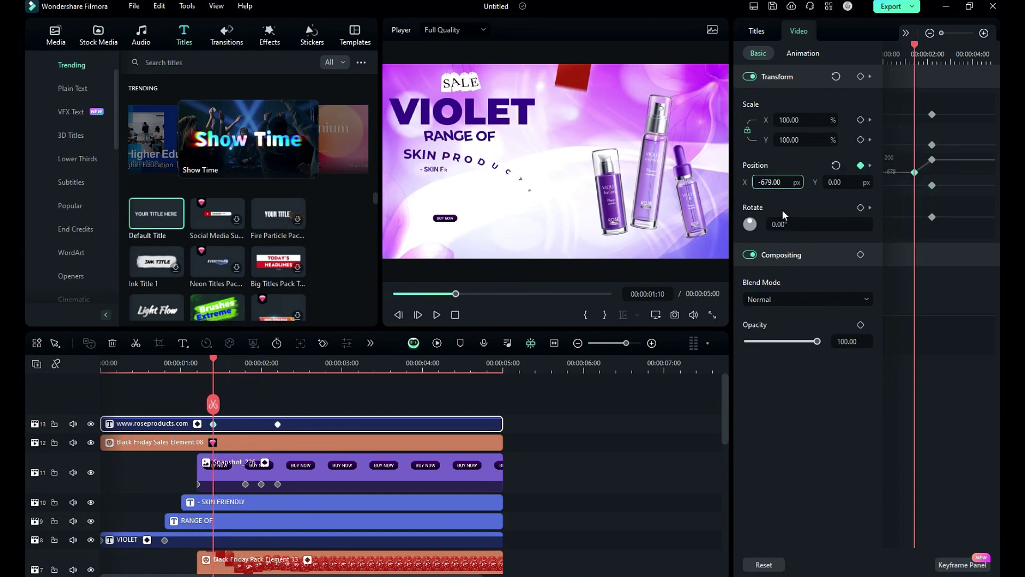
Step: Fade in the web address title with opacity keyframes of 0 at 00:00:01:10 and 100 at 00:00:02:11
{"action": "left_click_drag", "start_coordinate": [811, 343], "coordinate": [729, 344]}
{"action": "left_click_drag", "start_coordinate": [213, 368], "coordinate": [297, 398]}
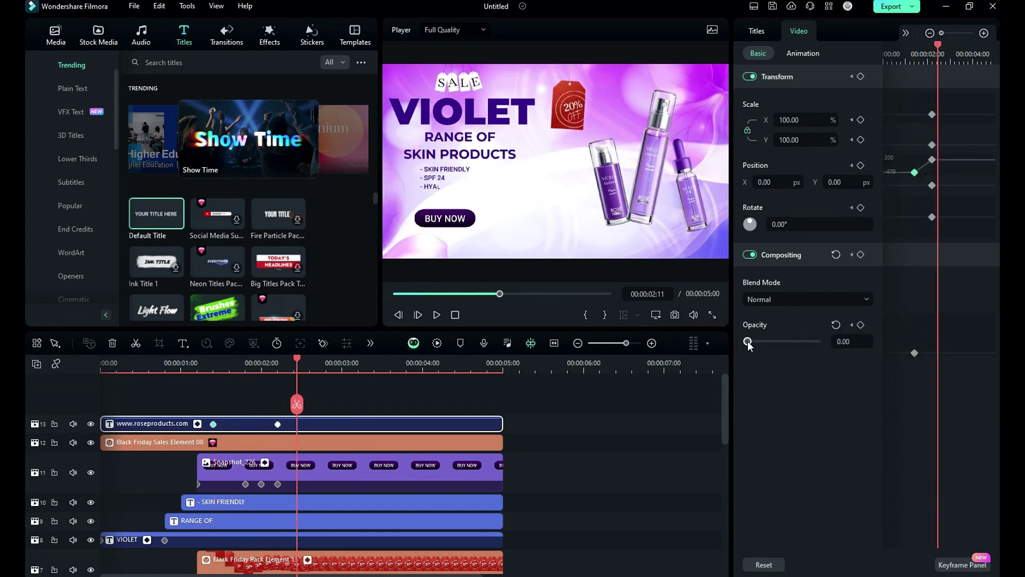
{"action": "left_click_drag", "start_coordinate": [219, 370], "coordinate": [288, 406]}
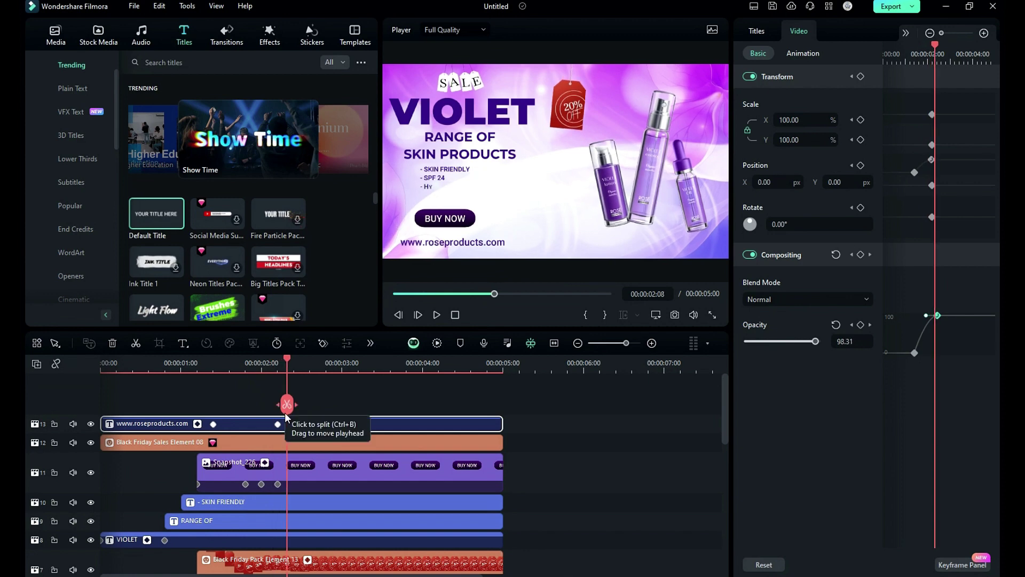
Step: Add the Auto Enhance effect and the favorite Sharpen effect on new top tracks over the whole ad, with Sharpen's strength at 55
{"action": "left_click", "coordinate": [276, 33]}
{"action": "left_click_drag", "start_coordinate": [156, 214], "coordinate": [112, 423]}
{"action": "left_click", "coordinate": [70, 65]}
{"action": "left_click_drag", "start_coordinate": [267, 126], "coordinate": [114, 394]}
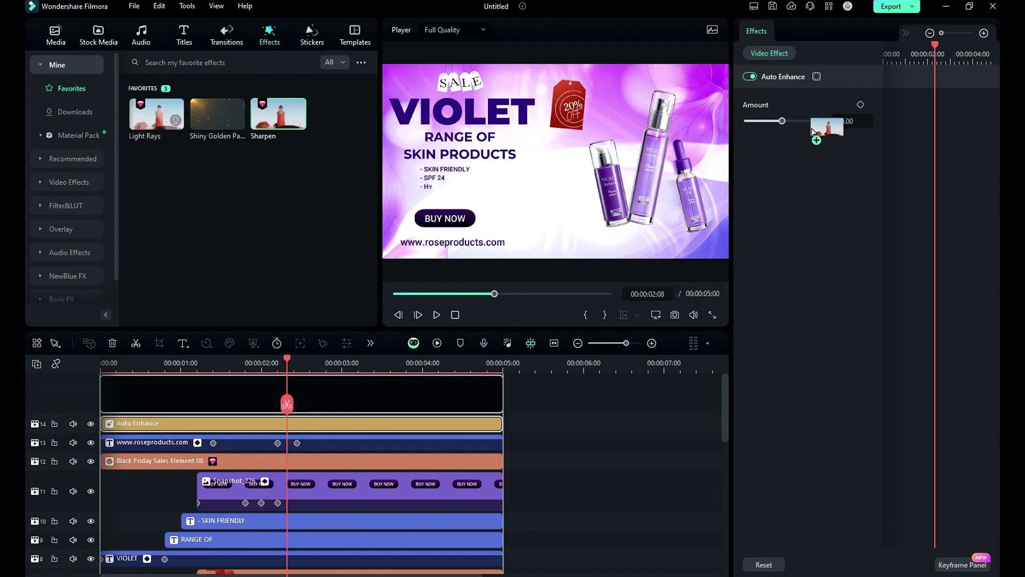
{"action": "type", "text": "55"}
{"action": "key", "text": "Return"}
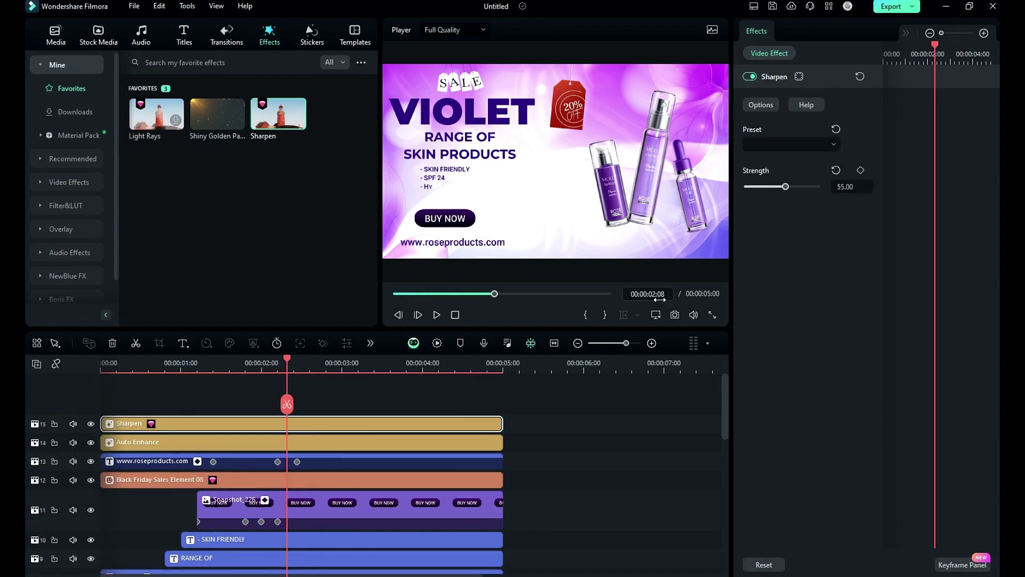
Step: Shift the Sharpen and Auto Enhance effects up one track and place the Rose Logo image on the freed track
{"action": "left_click_drag", "start_coordinate": [207, 403], "coordinate": [466, 398]}
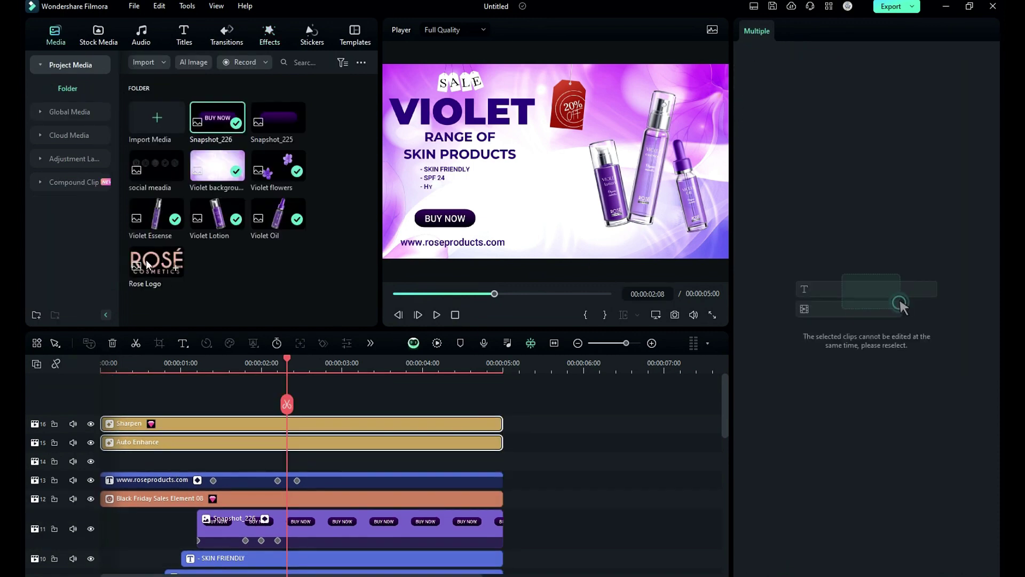
{"action": "left_click_drag", "start_coordinate": [147, 264], "coordinate": [144, 460]}
Step: Darken the Rosé Cosmetics logo by adjusting its color ranges in HSL
{"action": "left_click", "coordinate": [799, 31]}
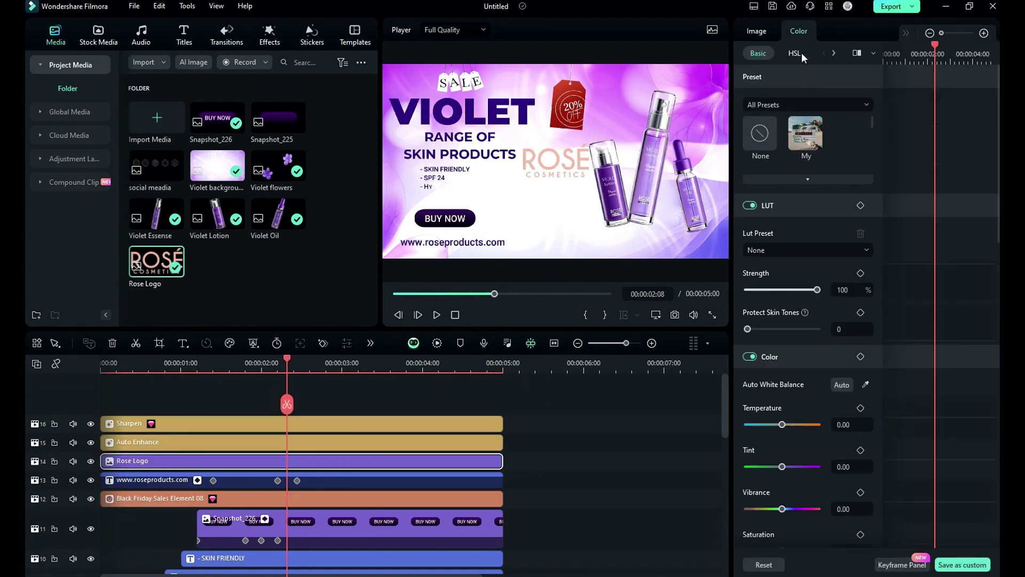
{"action": "left_click", "coordinate": [804, 53]}
{"action": "left_click", "coordinate": [752, 104]}
{"action": "left_click_drag", "start_coordinate": [808, 238], "coordinate": [840, 286]}
{"action": "left_click", "coordinate": [768, 104]}
{"action": "left_click_drag", "start_coordinate": [821, 213], "coordinate": [816, 250]}
{"action": "left_click", "coordinate": [784, 104]}
Step: Scale down the Rosé Cosmetics logo and place it above the VIOLET title, beside the SALE sticker
{"action": "left_click", "coordinate": [755, 30]}
{"action": "left_click_drag", "start_coordinate": [801, 139], "coordinate": [777, 139]}
{"action": "left_click_drag", "start_coordinate": [837, 182], "coordinate": [868, 181]}
{"action": "left_click_drag", "start_coordinate": [800, 182], "coordinate": [747, 182]}
Step: Keyframe the logo's transform just before 00:00:01:00 and its compositing at 00:00:01:00, with its opacity at 0 near the start
{"action": "left_click", "coordinate": [164, 363]}
{"action": "left_click", "coordinate": [860, 77]}
{"action": "left_click", "coordinate": [181, 363]}
{"action": "left_click", "coordinate": [860, 297]}
{"action": "left_click", "coordinate": [116, 363]}
{"action": "left_click_drag", "start_coordinate": [816, 383], "coordinate": [744, 384]}
{"action": "left_click", "coordinate": [904, 357]}
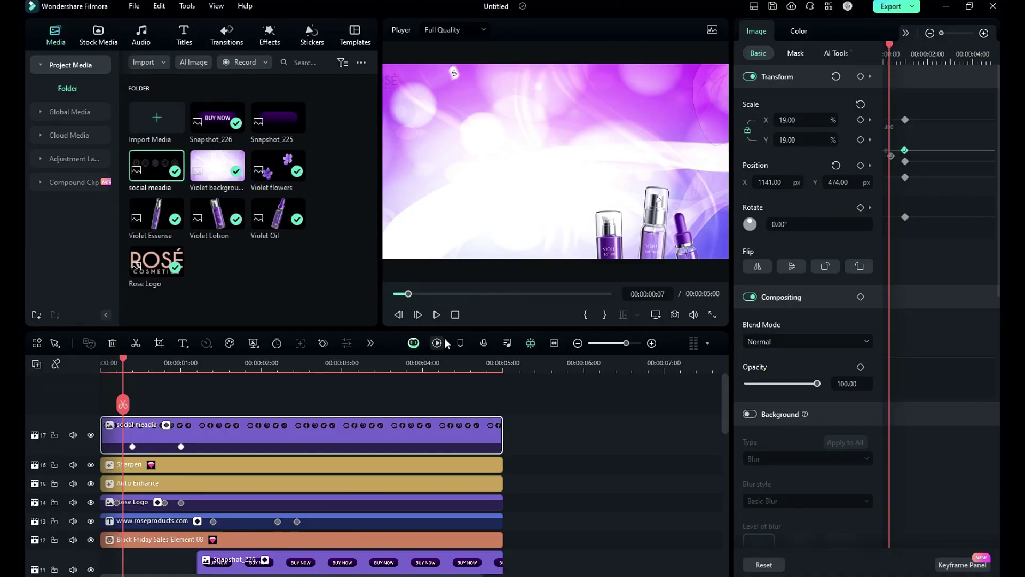
Step: Render the timeline preview and play the animated ad
{"action": "left_click", "coordinate": [446, 340]}
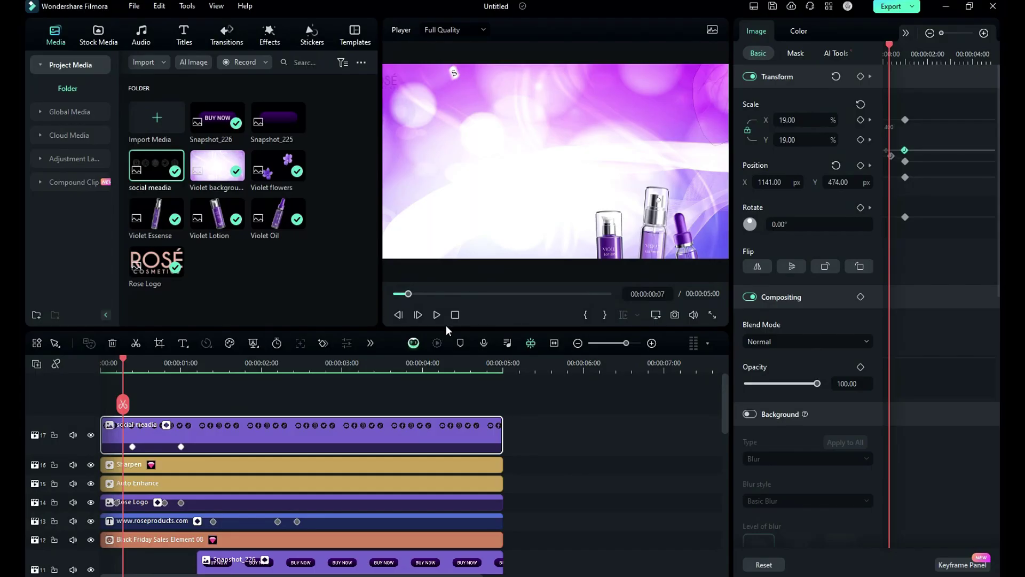
{"action": "left_click", "coordinate": [436, 315]}
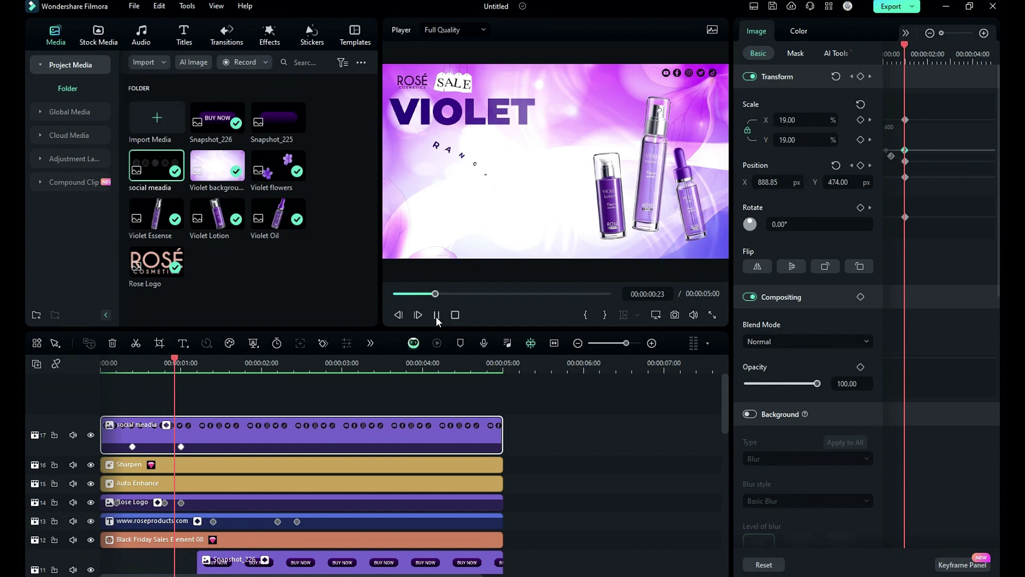